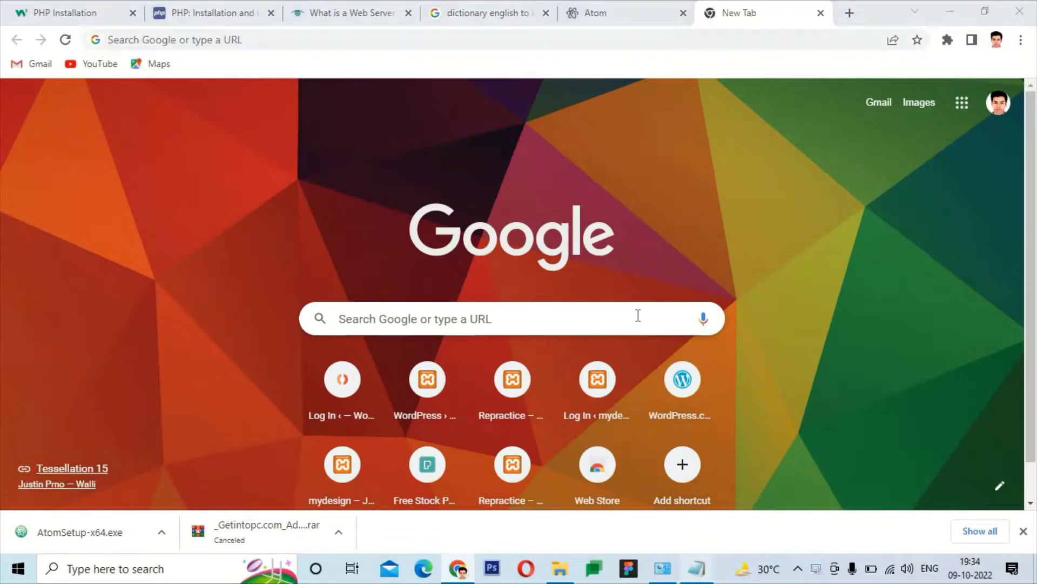
- In the Notepad note, write the line "Open your search engine Just search atom.com" below the title
left_click(666, 155)
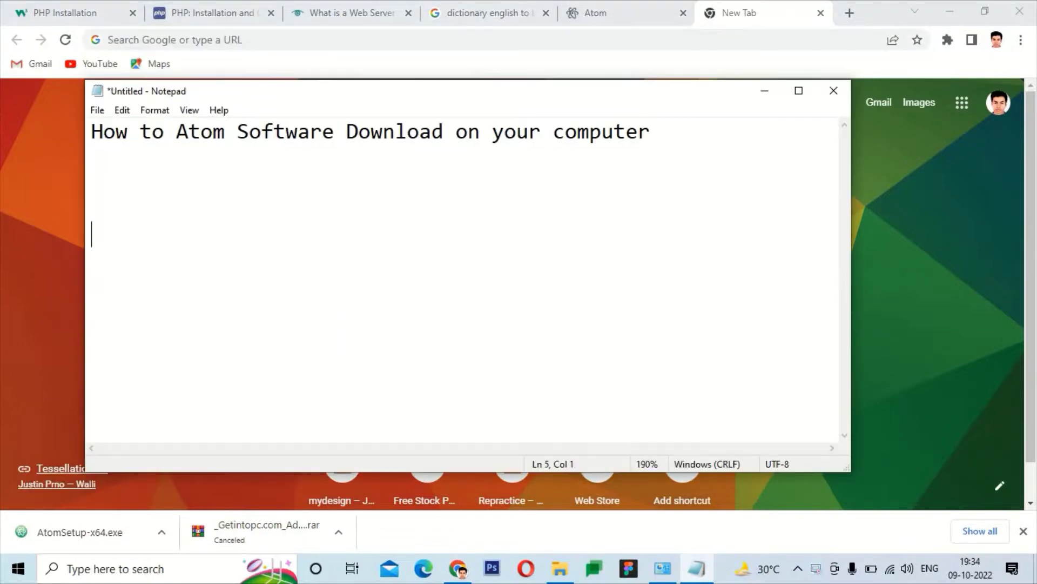
type("Open ")
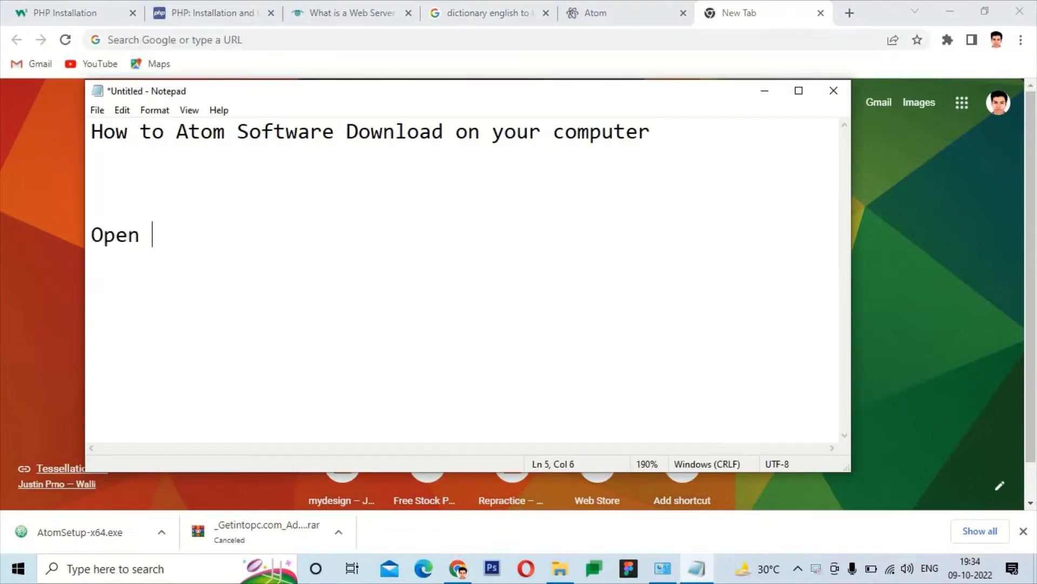
type("your ")
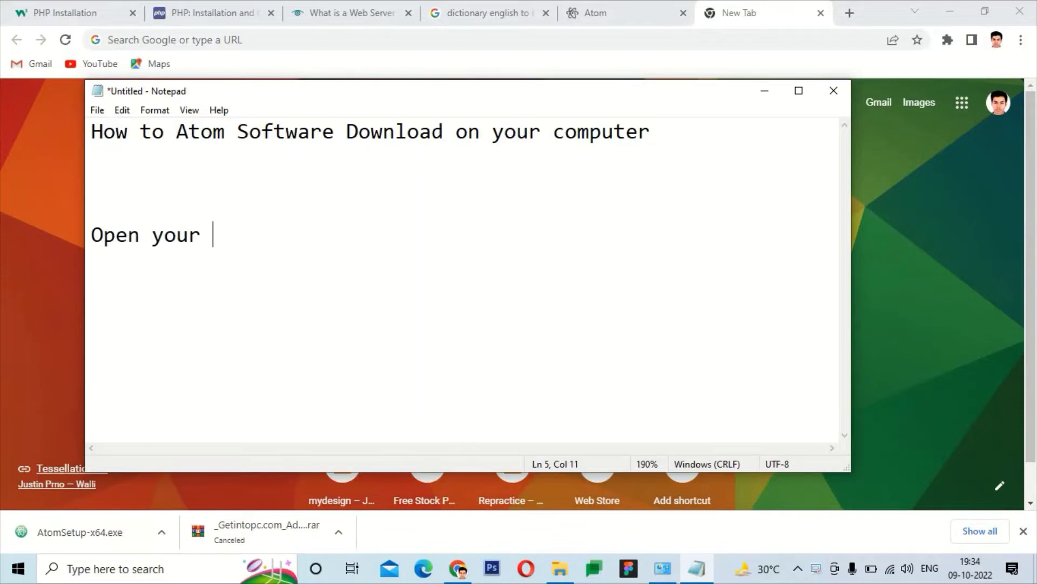
type("search engine")
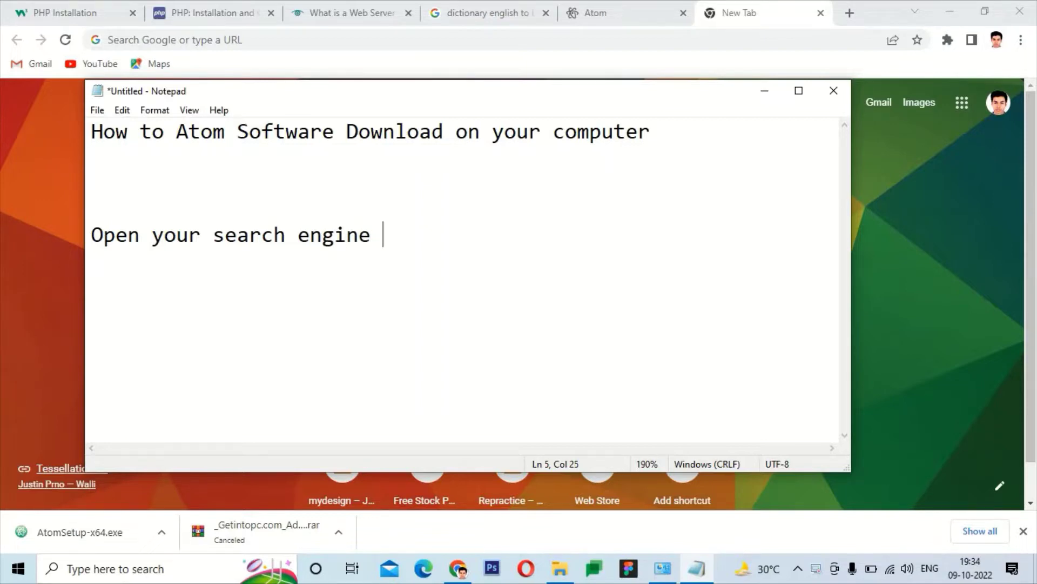
type(" Just search ")
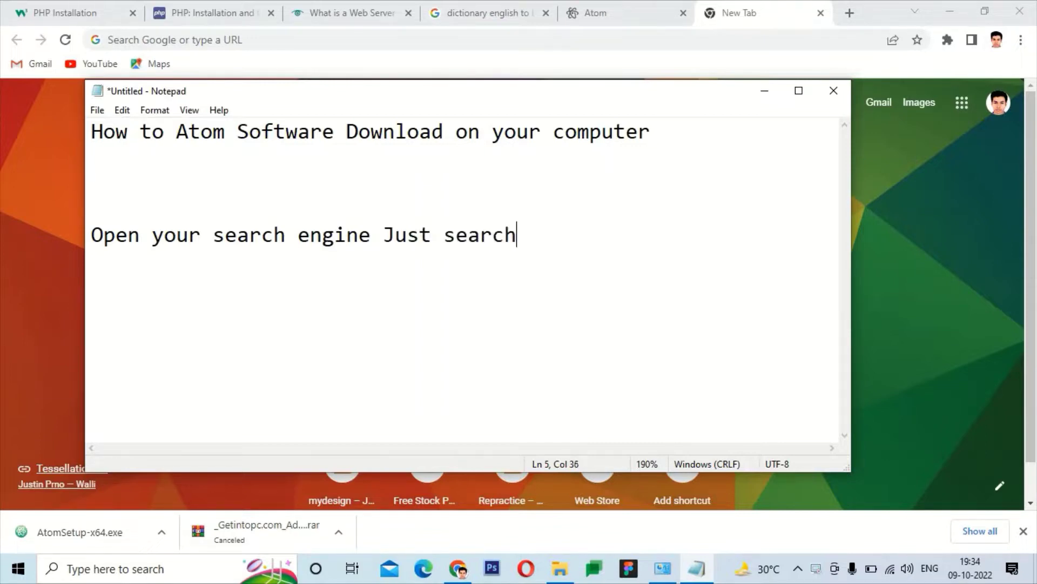
type("atom.com")
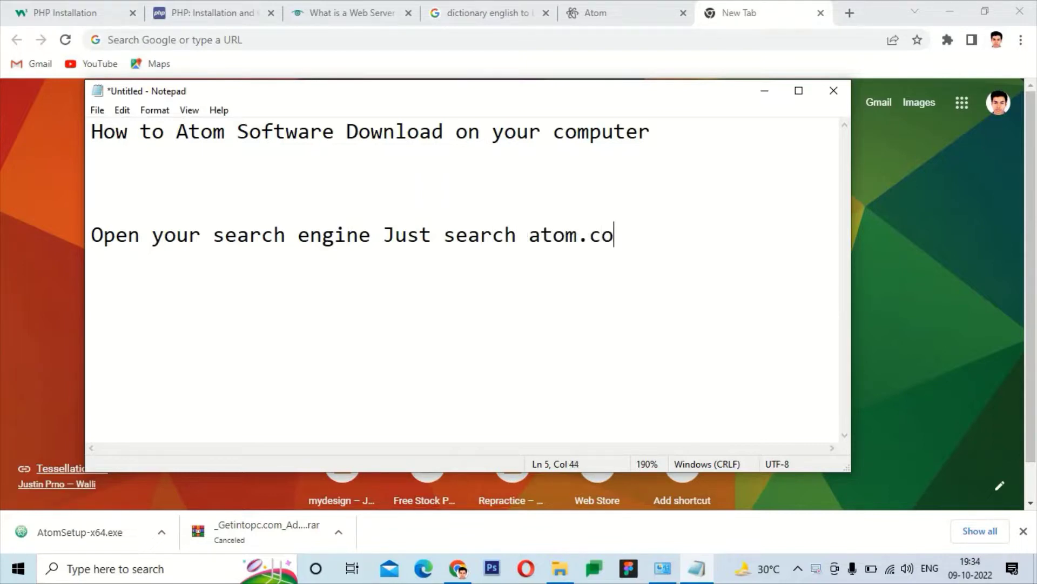
- Switch to Chrome, search Google for "atom" and open the atom.io website from the results
left_click(747, 7)
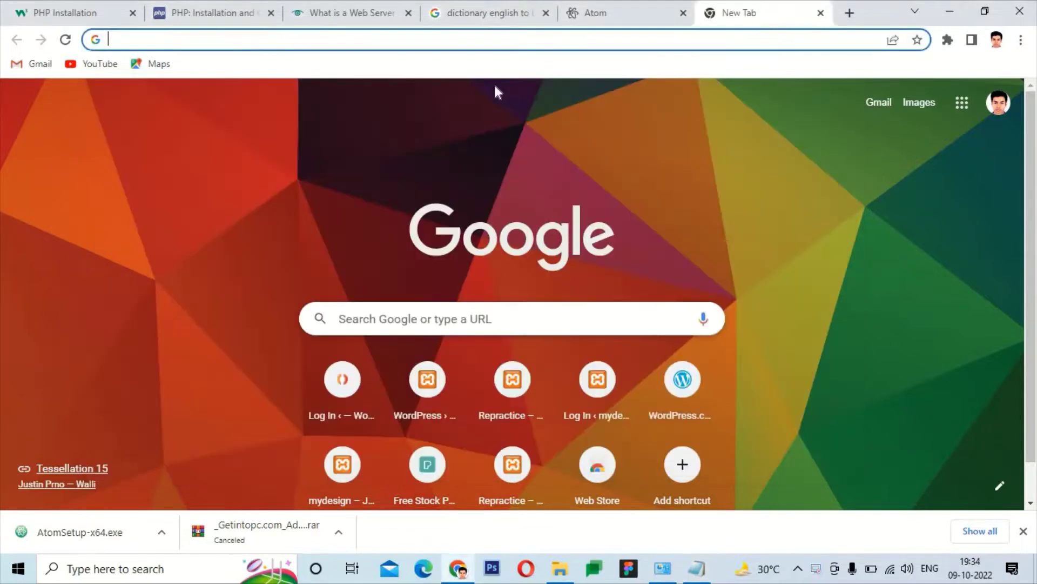
left_click(446, 47)
type("ato")
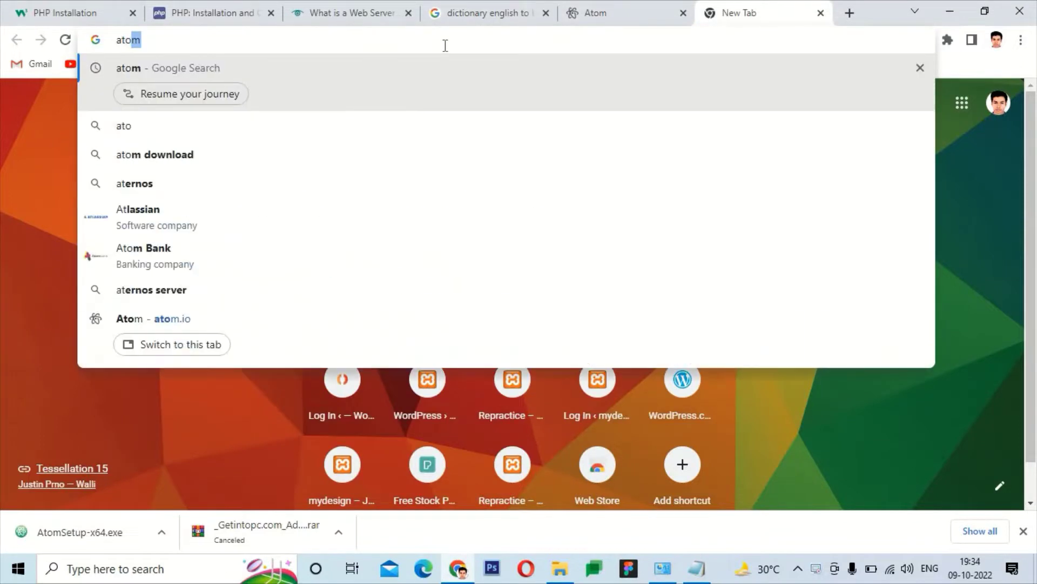
key("Return")
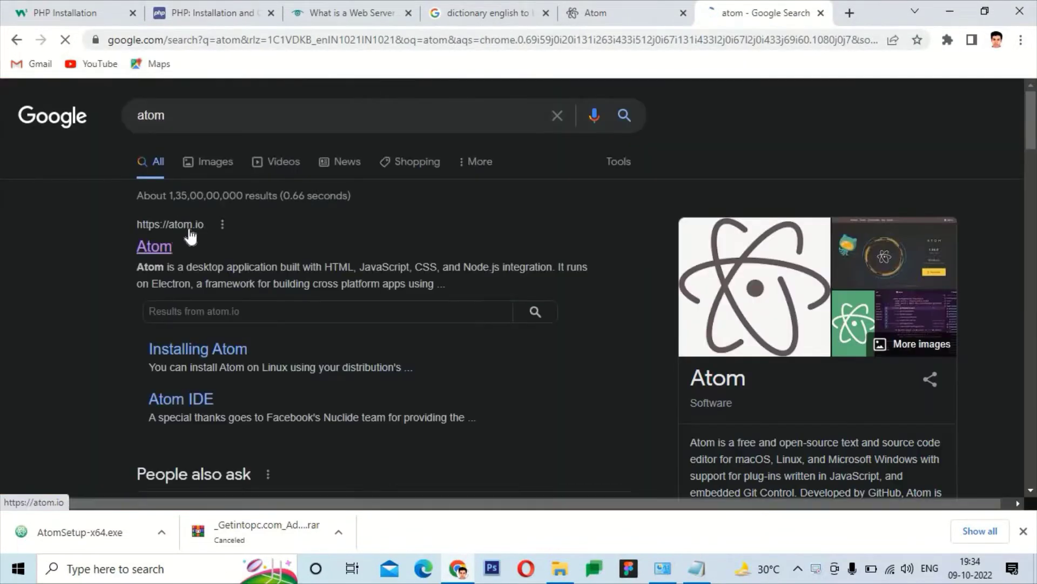
left_click(169, 247)
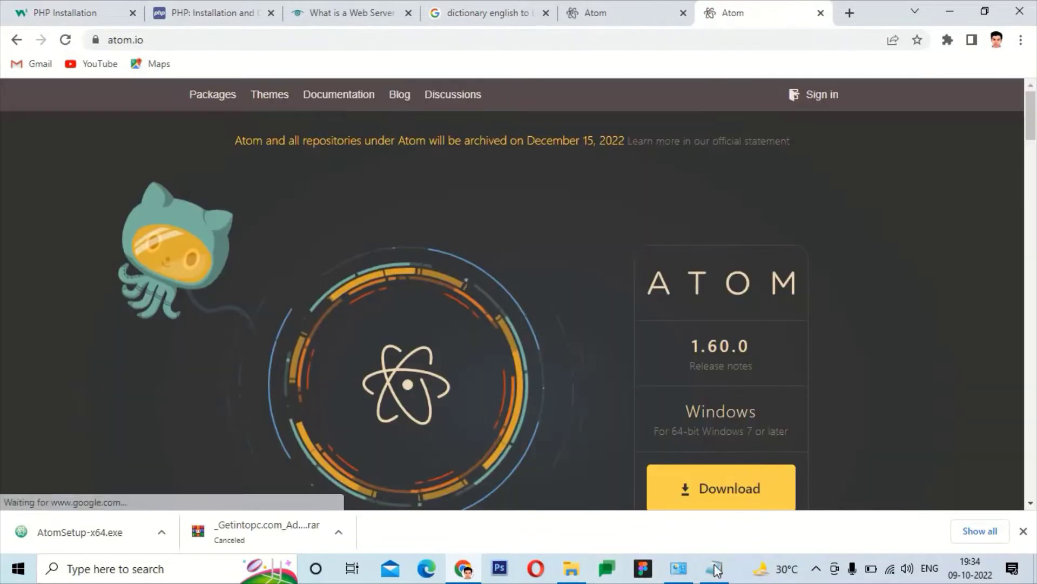
- Return to the Notepad note and correct the website address at the line's end to atom.io
left_click(715, 569)
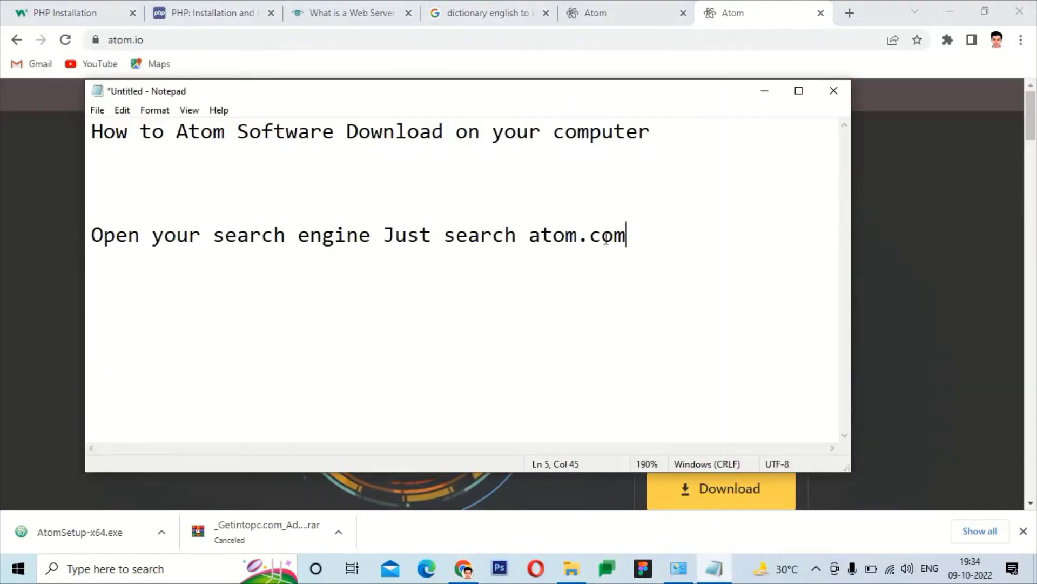
left_click_drag(626, 235, 593, 236)
type("io0")
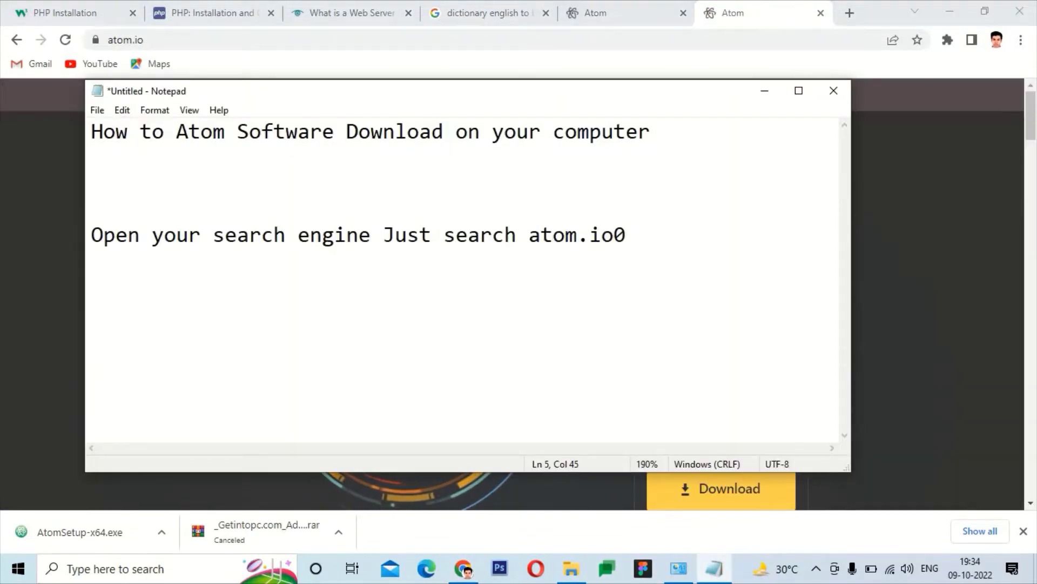
key("BackSpace")
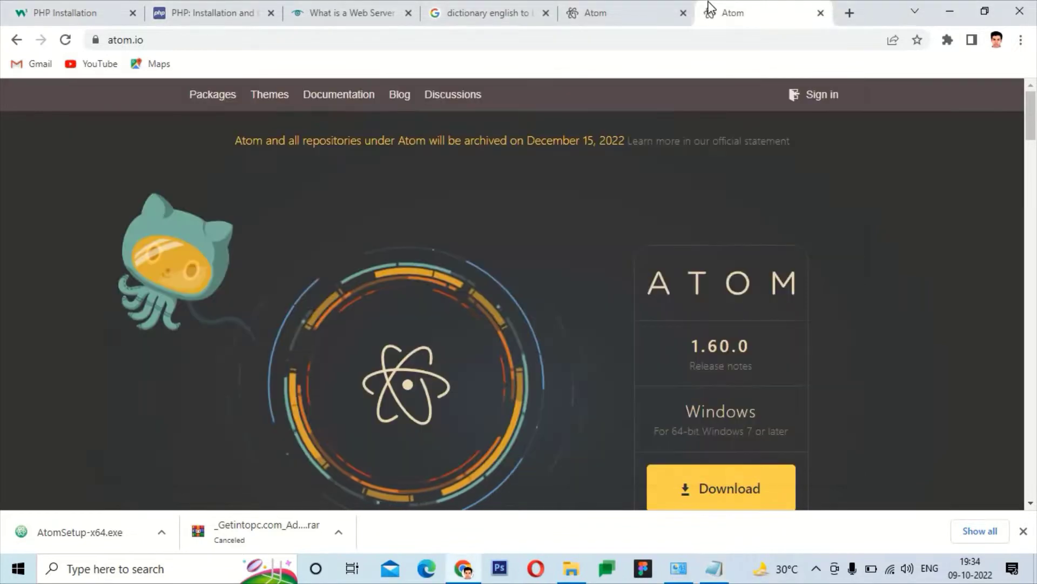
- Start downloading the Atom 1.60.0 Windows installer from atom.io in Chrome and cancel that download
left_click(712, 11)
scroll(718, 294, "down", 4)
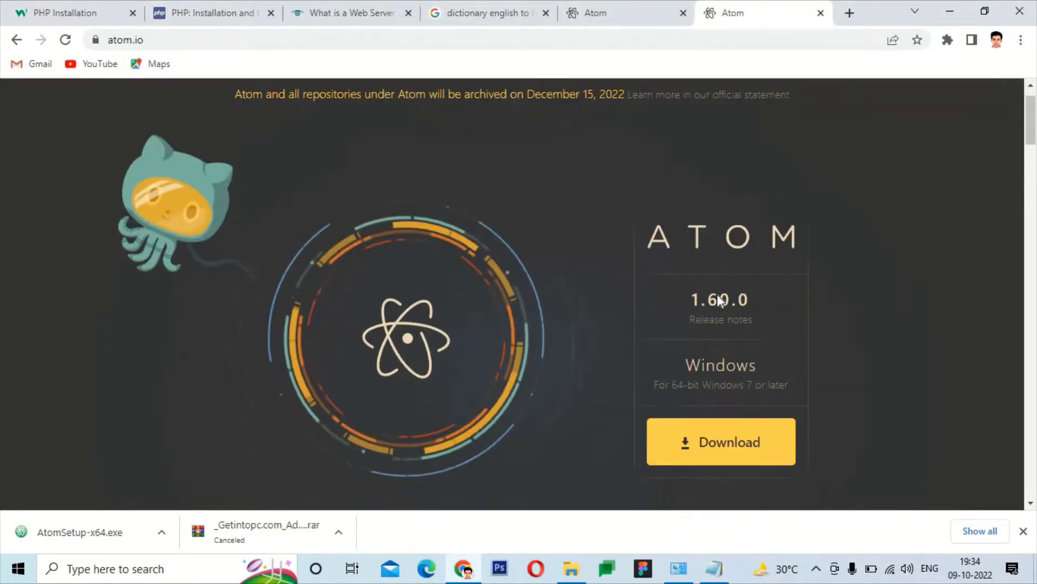
left_click(712, 266)
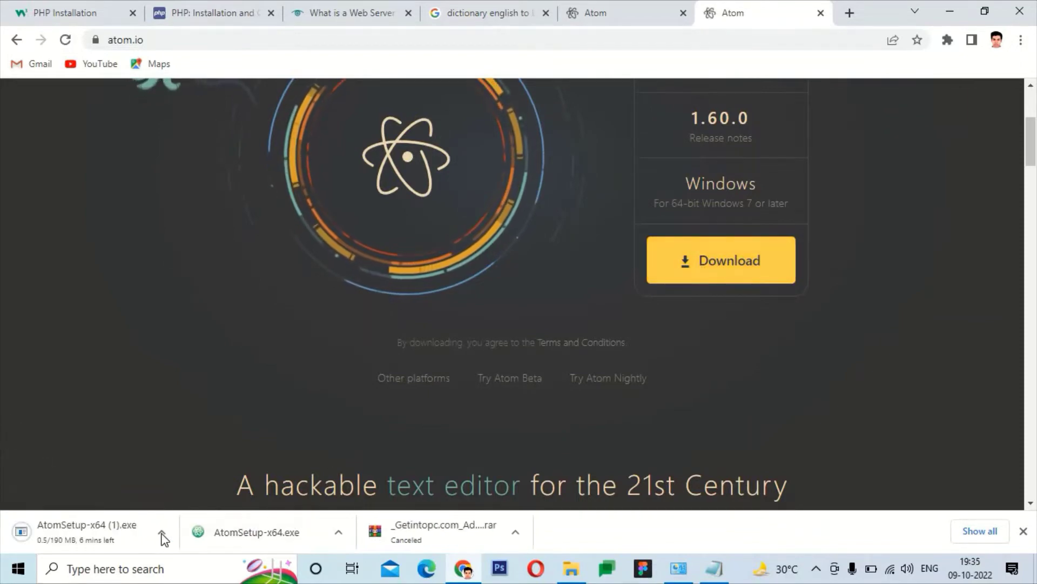
left_click(161, 532)
left_click(198, 503)
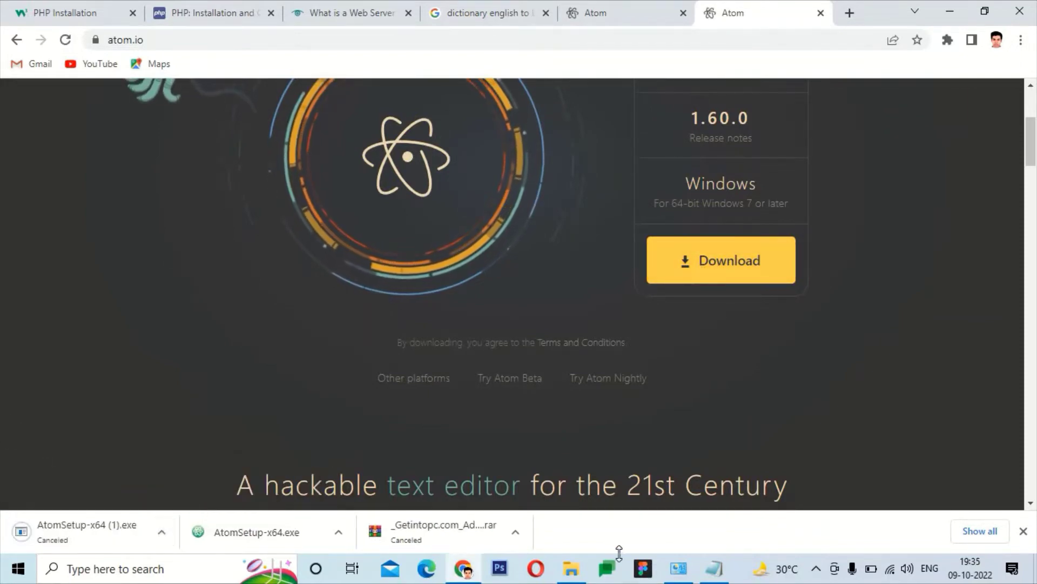
- In the Notepad note, add the text "Already downloded a" under the search instruction, leaving one blank line between them
left_click(715, 569)
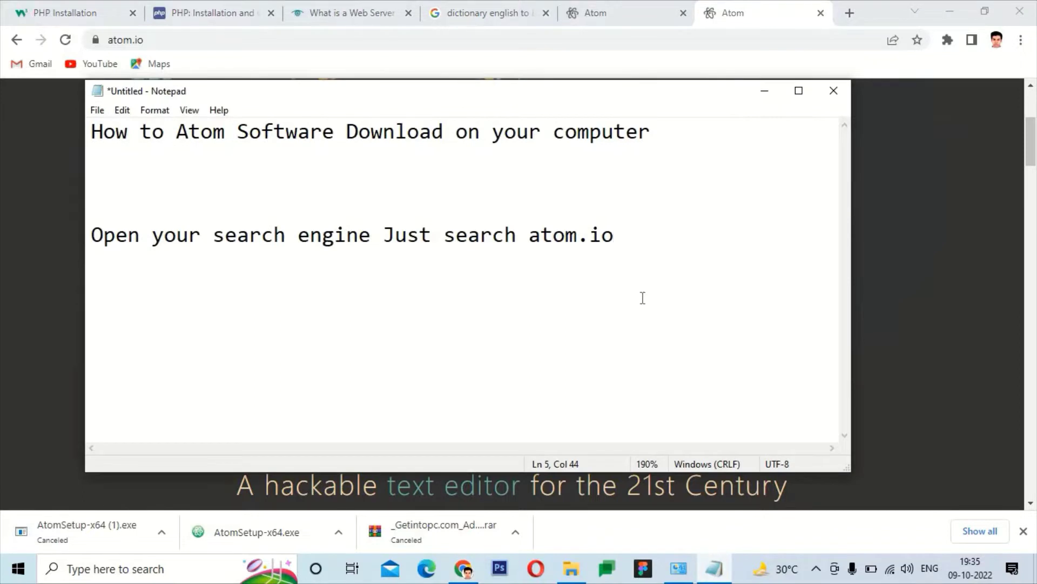
key("Return")
key("Return")
key("Return")
type("Already")
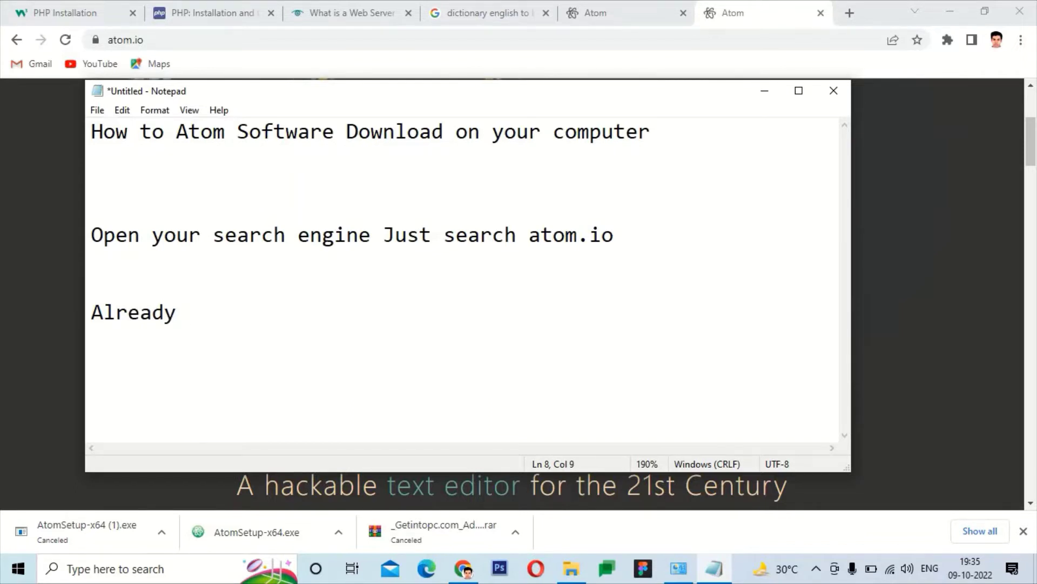
type("downloa")
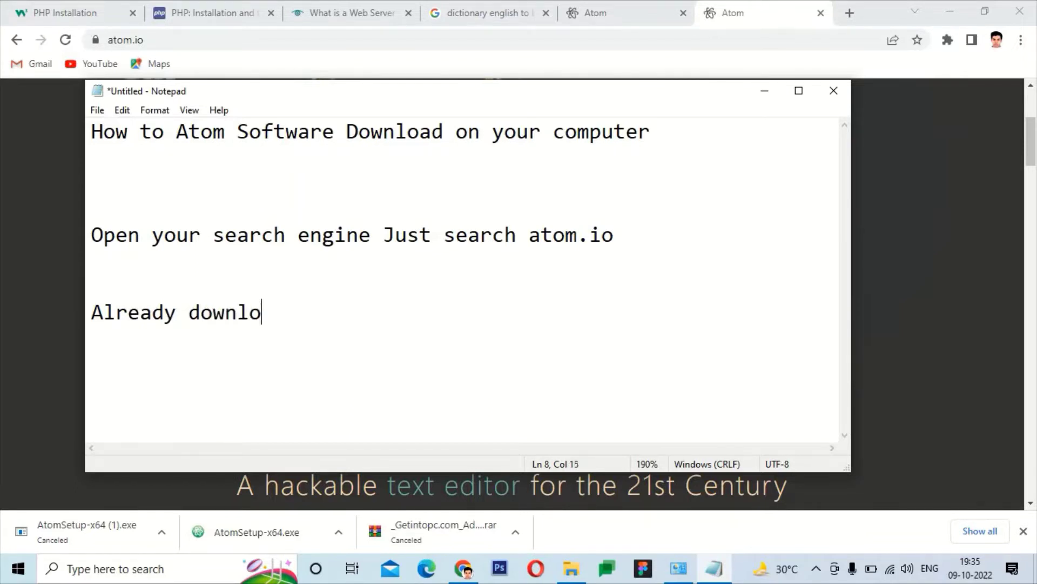
key("BackSpace")
type("ded")
type("i")
key("BackSpace")
key("BackSpace")
type("a")
key("BackSpace")
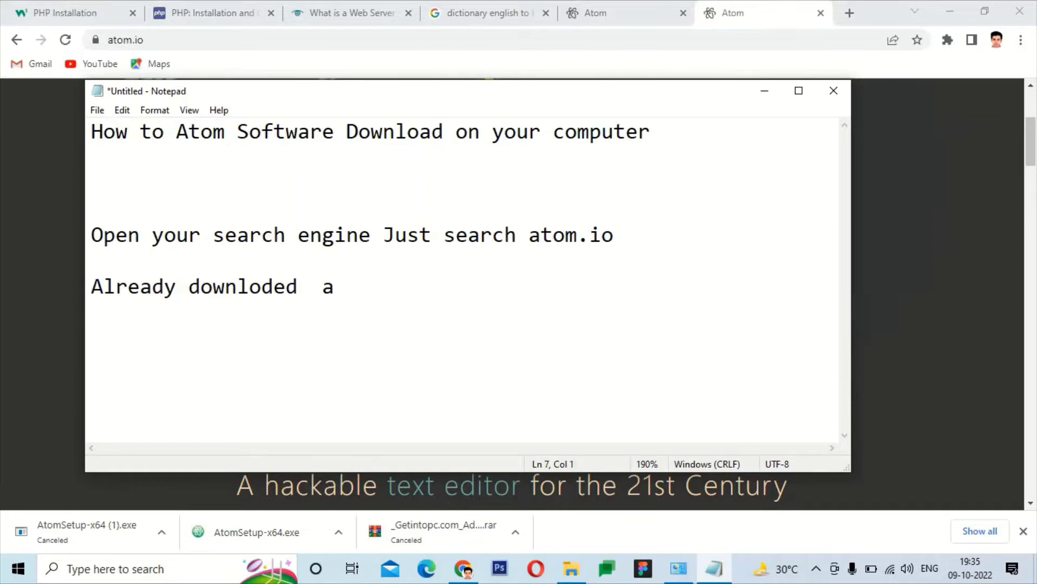
- Replace the stray "a" after "Already downloded" with "completely Next install"
key("Right")
key("Right")
key("Right")
key("Right")
key("Right")
key("Right")
key("Right")
key("Right")
key("Right")
key("Right")
key("Right")
key("Right")
key("Right")
key("Right")
key("Right")
key("Right")
key("Right")
key("Right")
key("Right")
key("BackSpace")
type("complete")
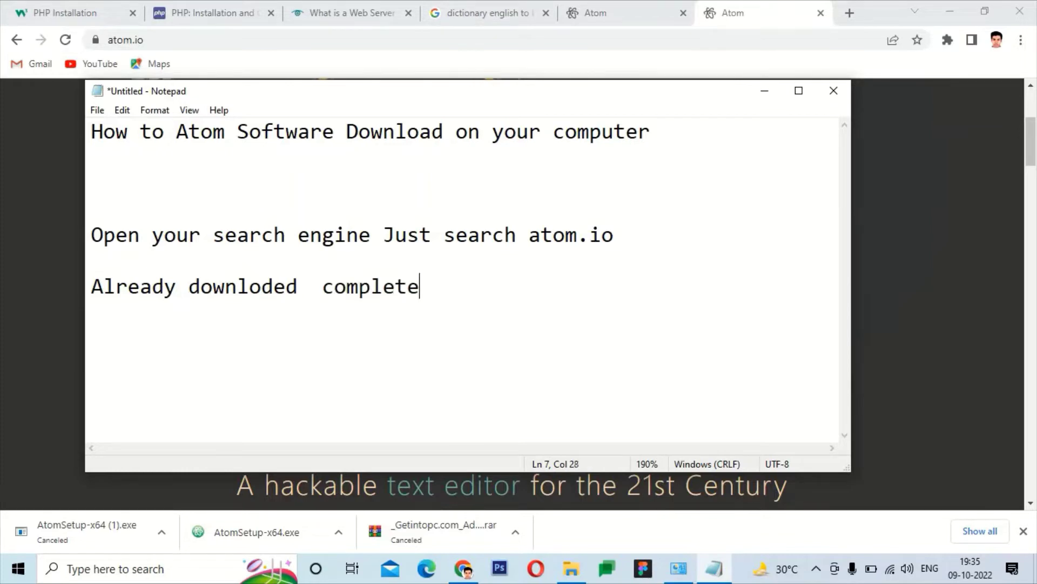
type("ly Next")
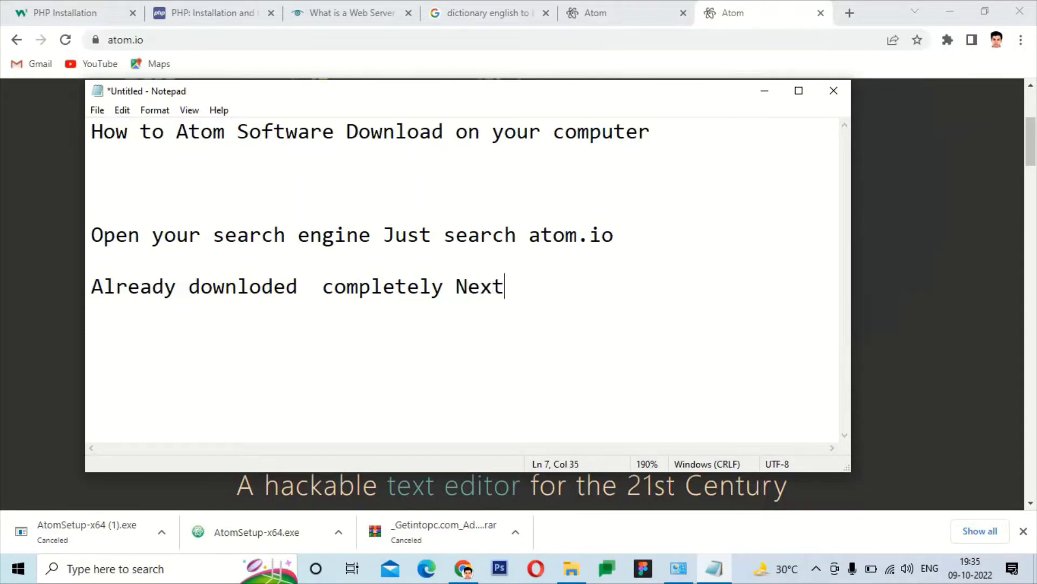
type(" install")
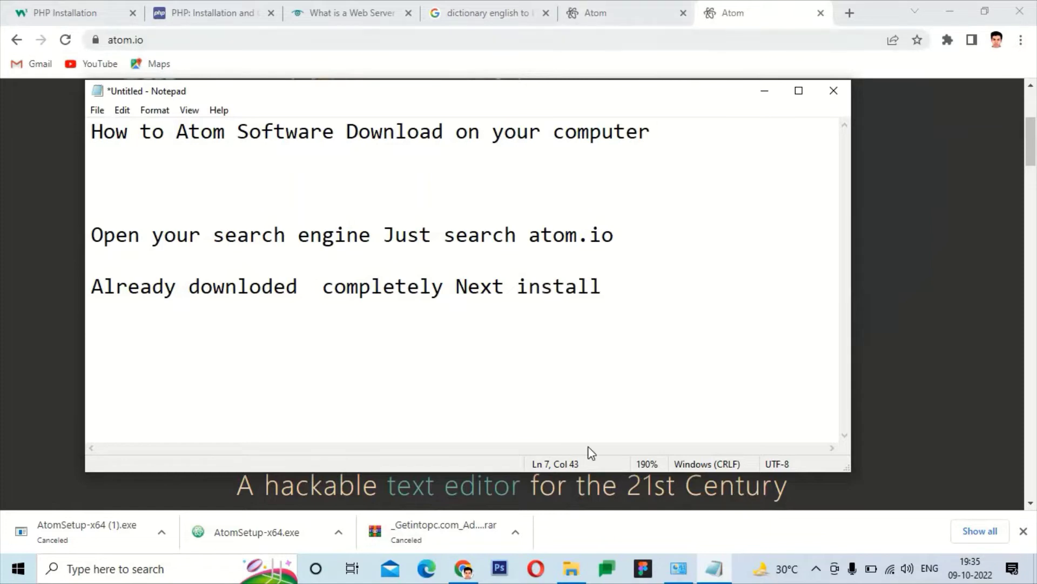
- Switch to File Explorer and run the AtomSetup-x64 installer from the Downloads folder
left_click(563, 580)
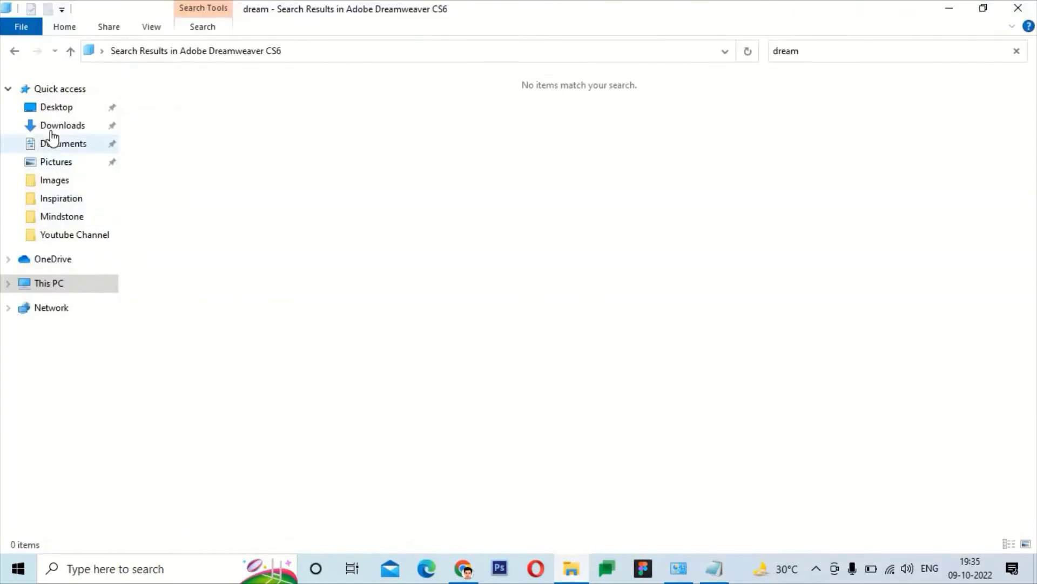
left_click(61, 125)
left_click(165, 121)
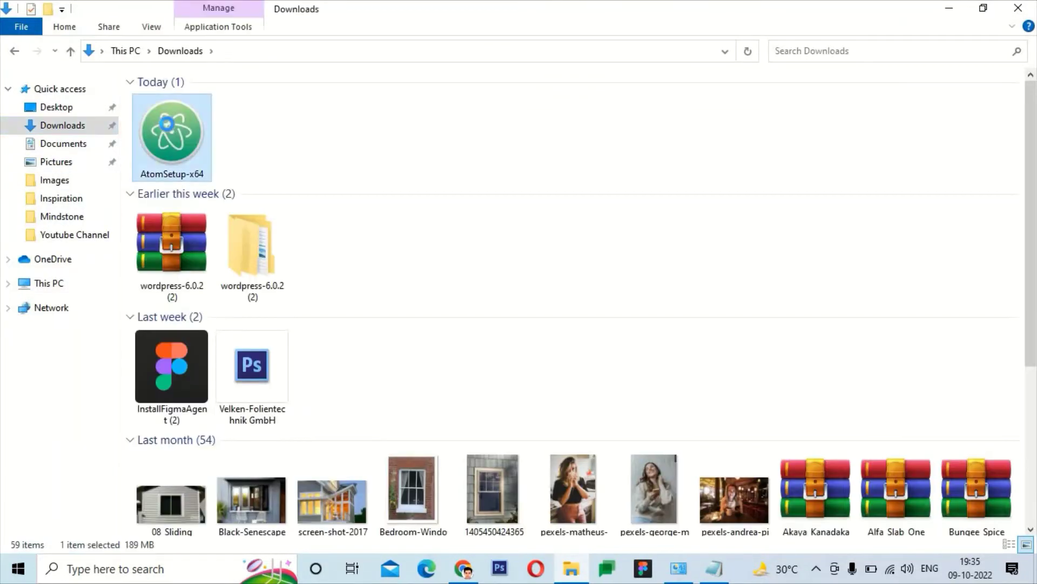
right_click(168, 122)
left_click(201, 113)
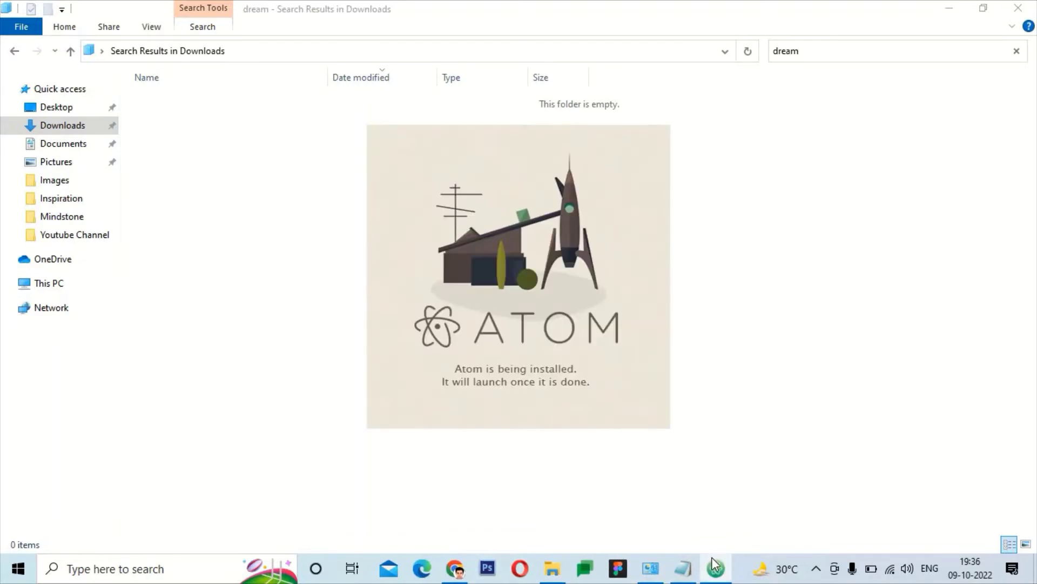
- Minimize the Chrome and Notepad windows so that only the desktop and the Atom installer remain
mouse_move(691, 574)
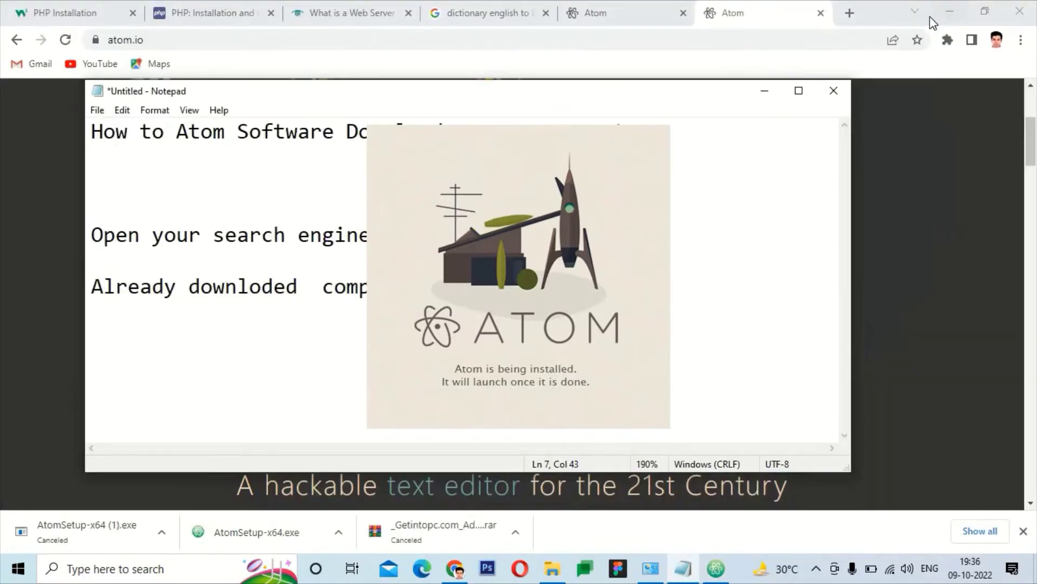
left_click(945, 18)
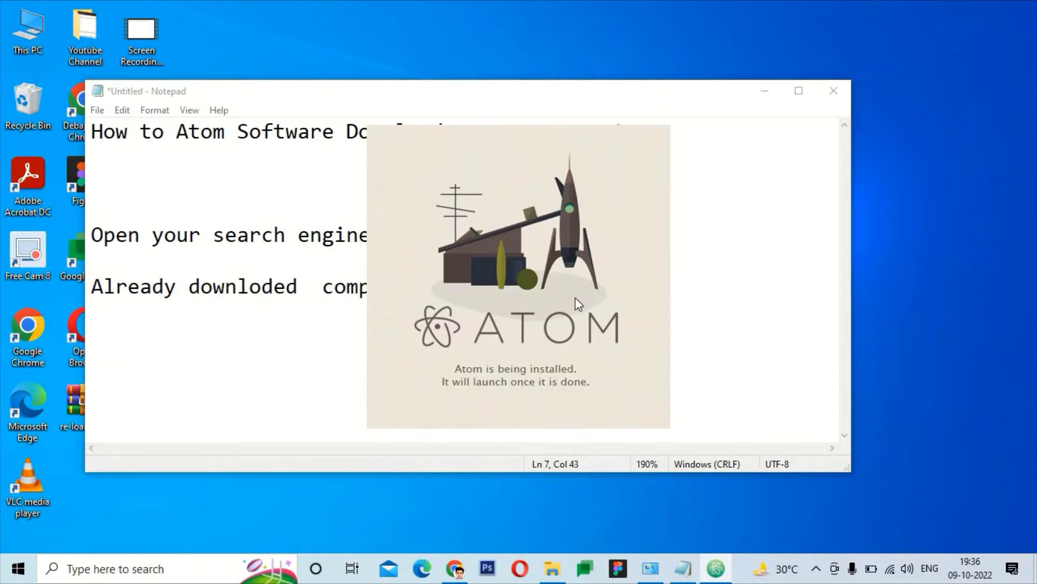
left_click(753, 98)
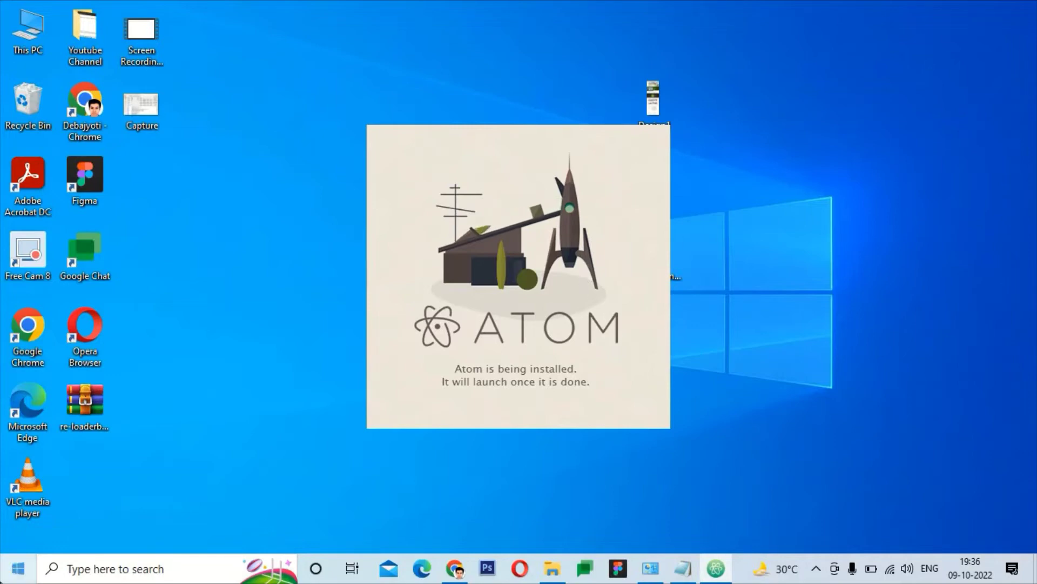
left_click(18, 573)
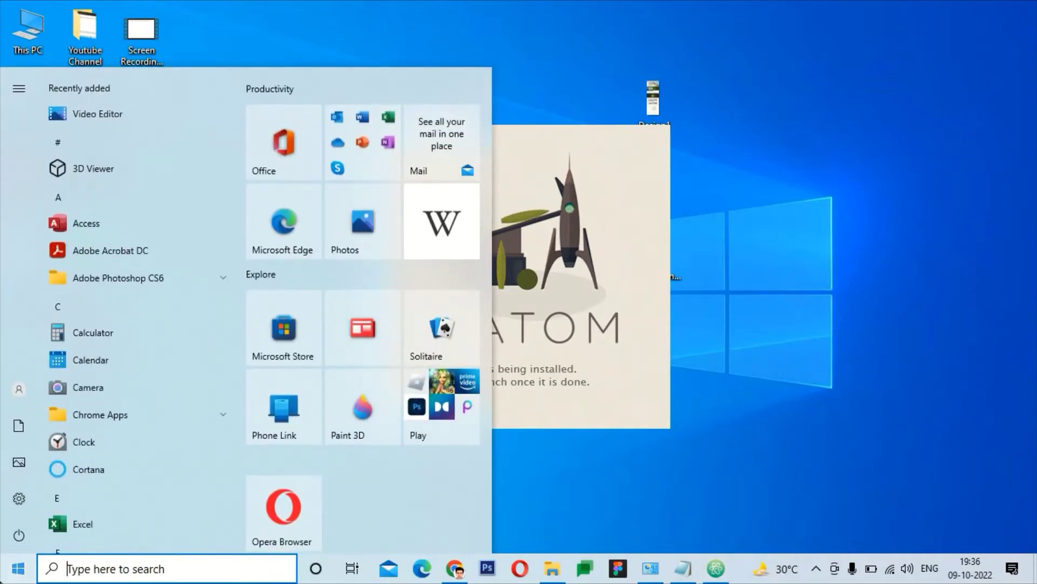
left_click(524, 282)
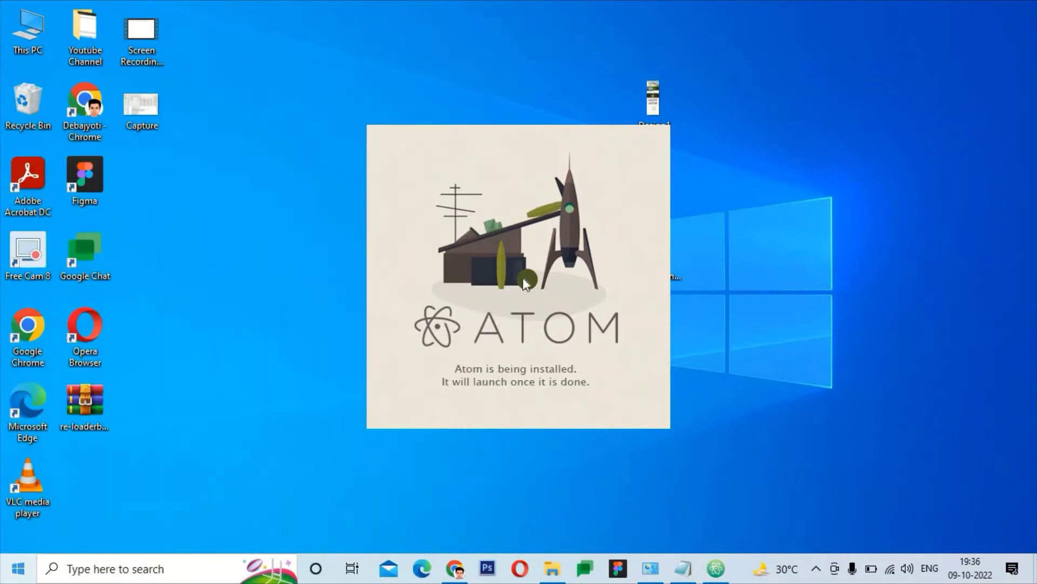
right_click(752, 164)
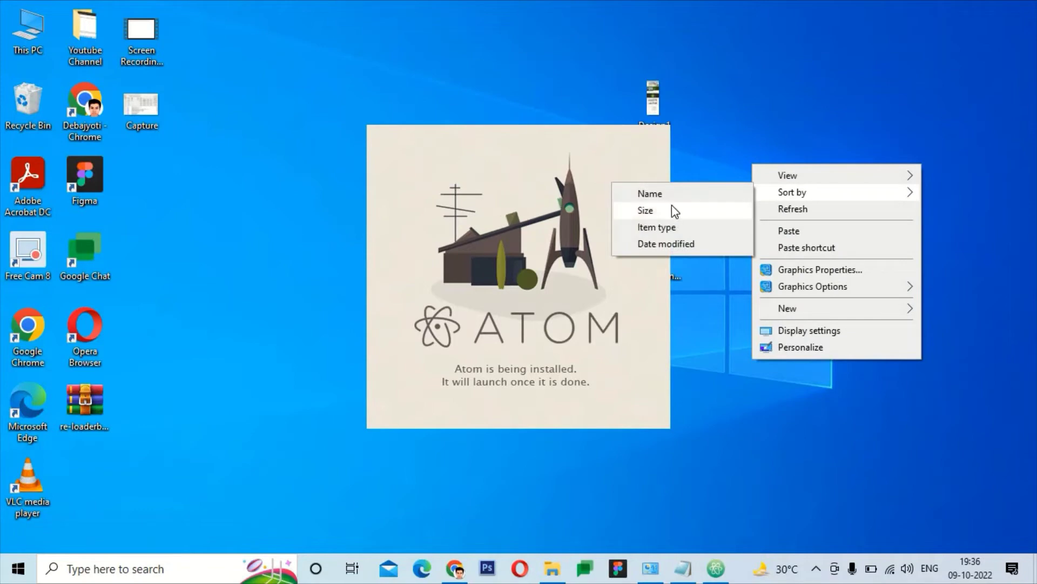
left_click(788, 209)
right_click(773, 195)
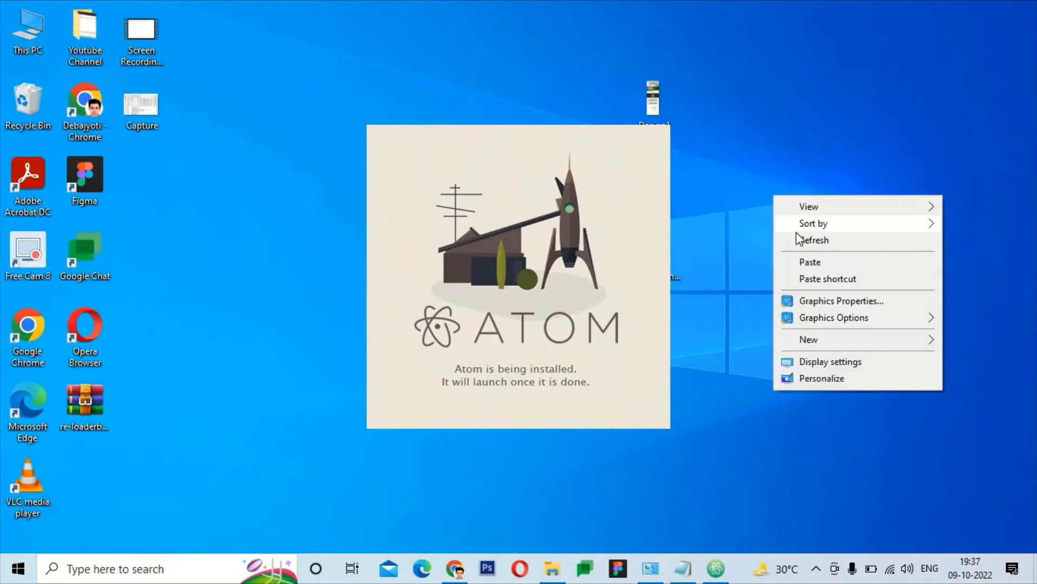
left_click(797, 239)
right_click(784, 218)
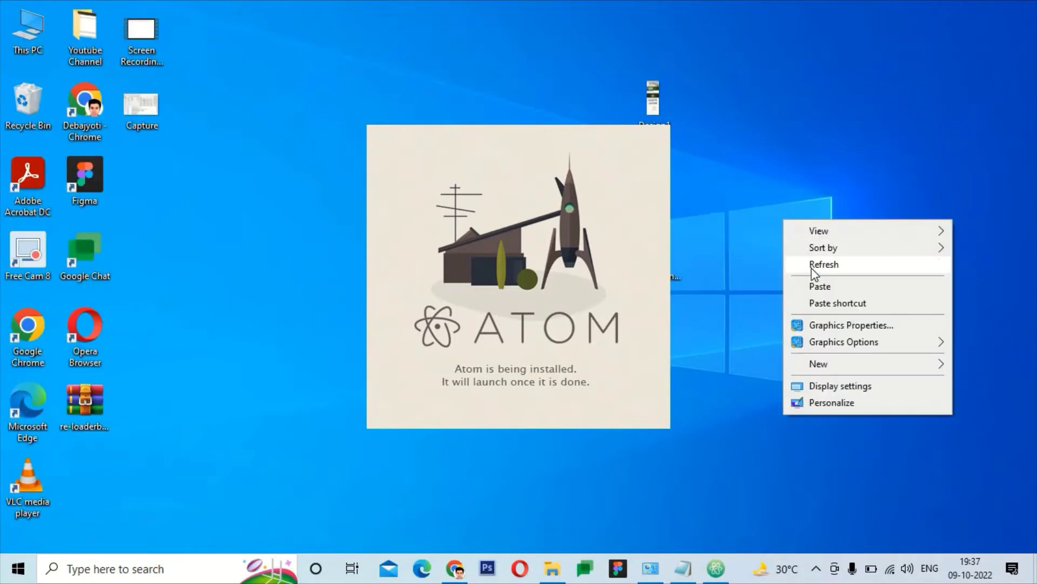
left_click(811, 268)
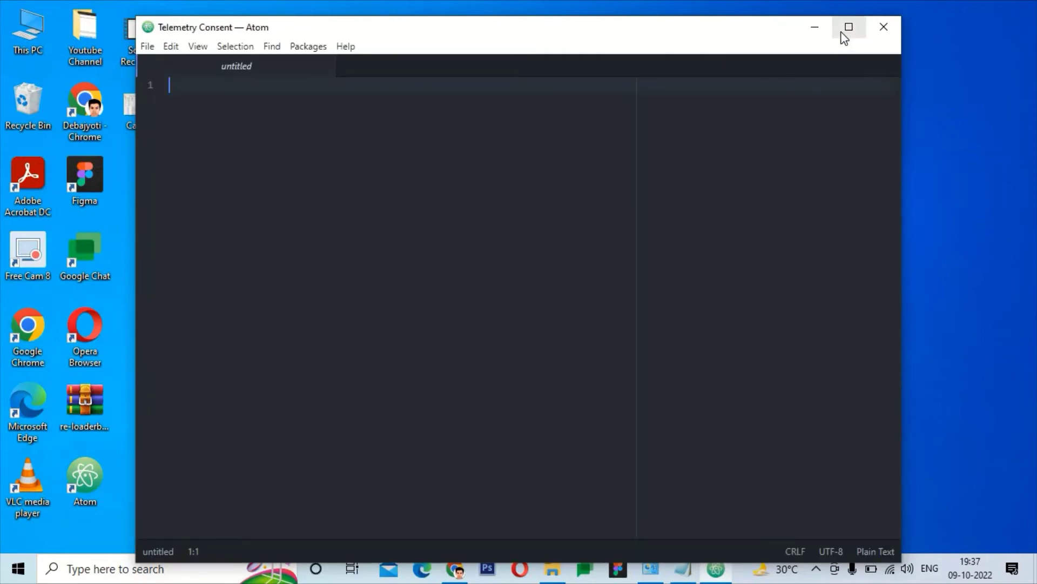
- Switch to Notepad and add the line "Install Complete" below "Wait a minute", leaving two blank lines between them
left_click(689, 573)
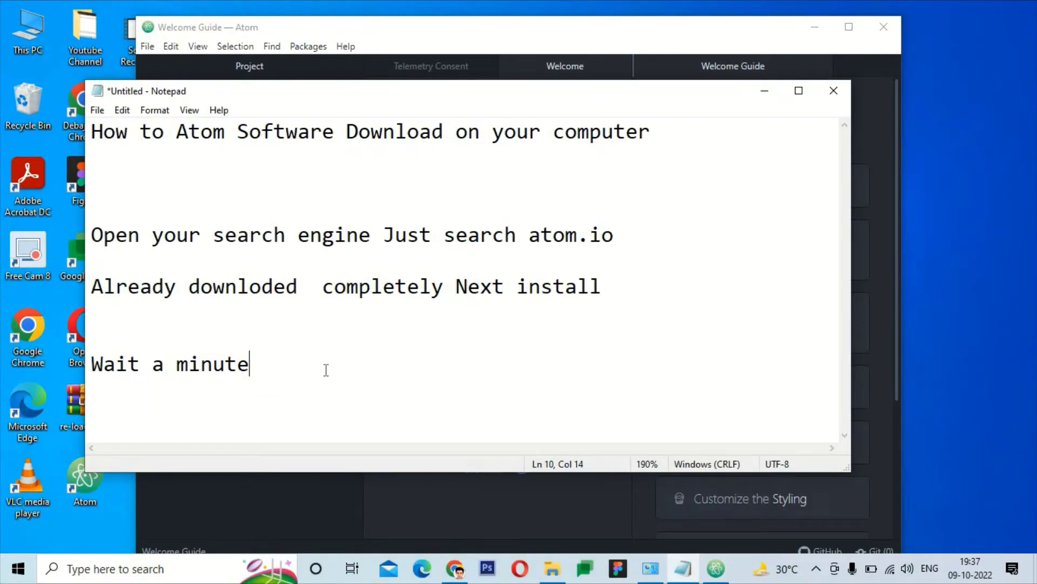
key("Return")
key("Return")
key("Return")
type("Install ")
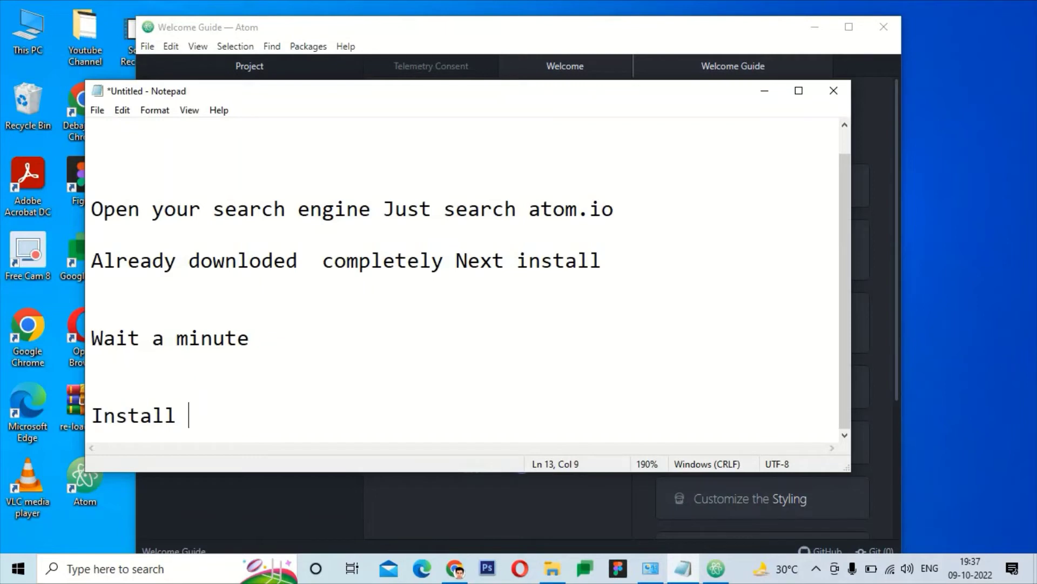
type("Complete")
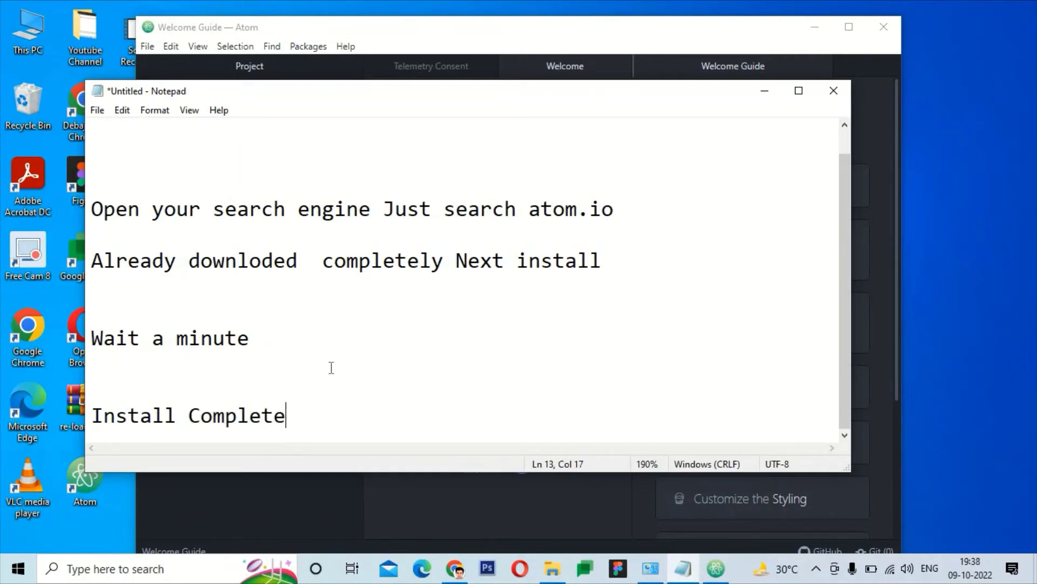
- Switch to the Atom window, maximize it and make the empty Project pane active
left_click(474, 30)
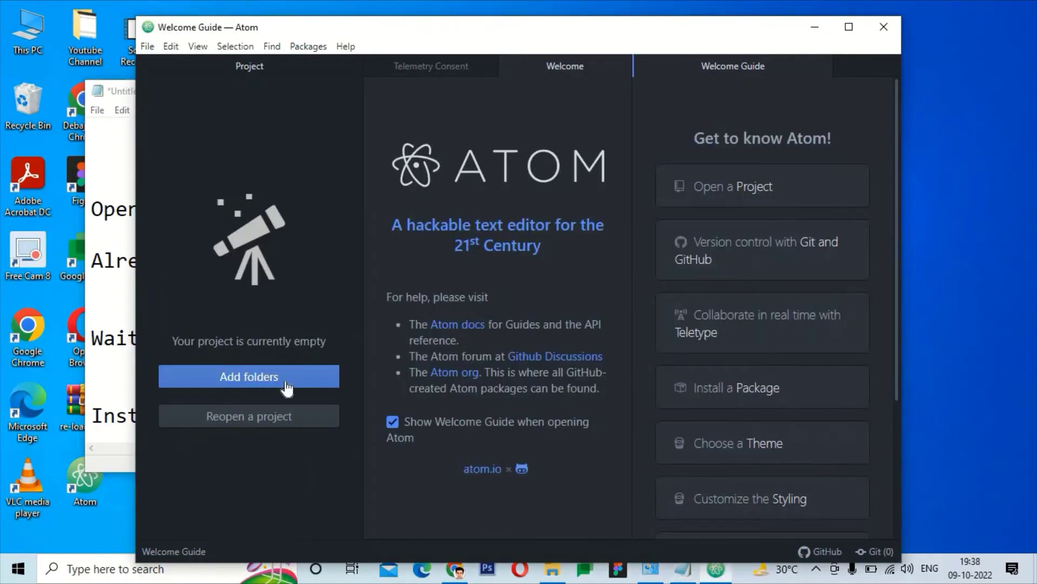
left_click(848, 28)
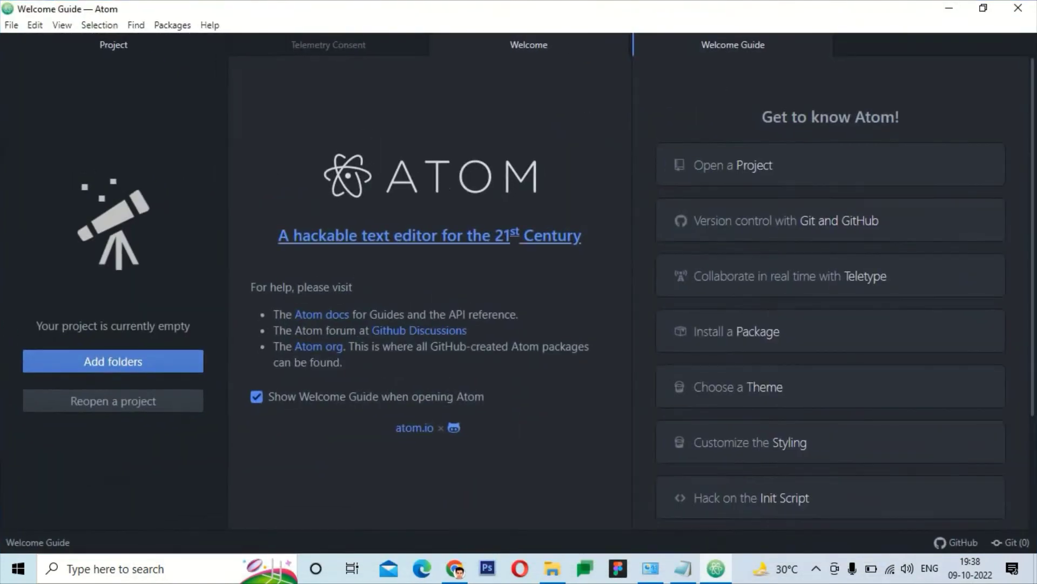
left_click(105, 50)
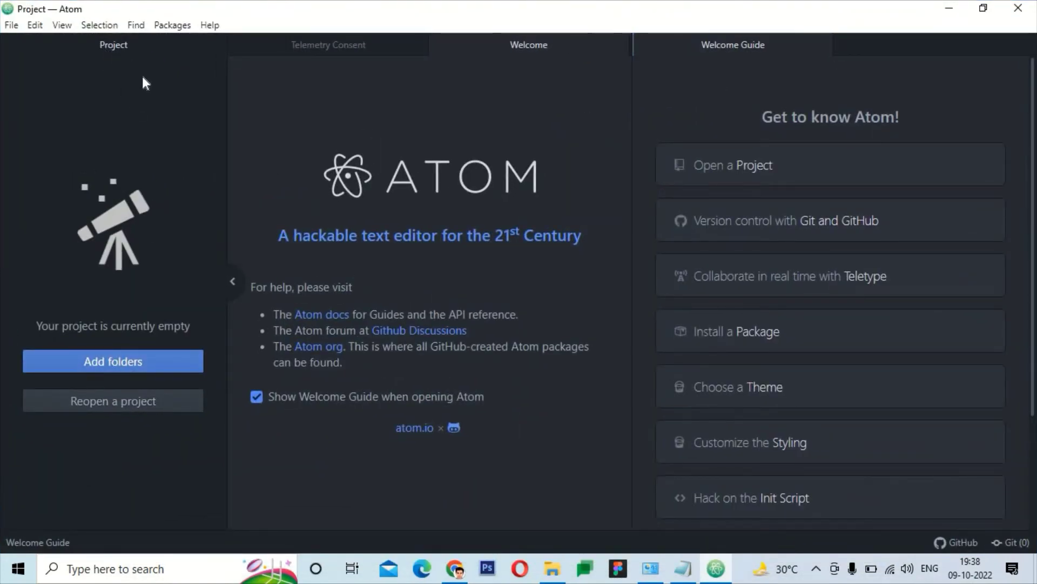
- Add the mydesign folder from C:\xampp\htdocs to the empty Atom project
left_click(156, 359)
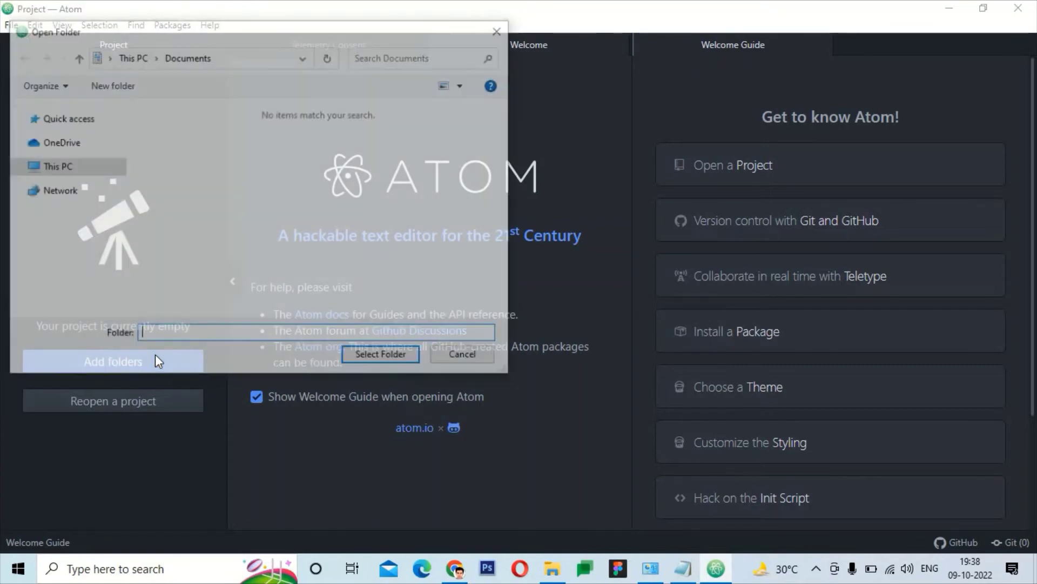
left_click(77, 283)
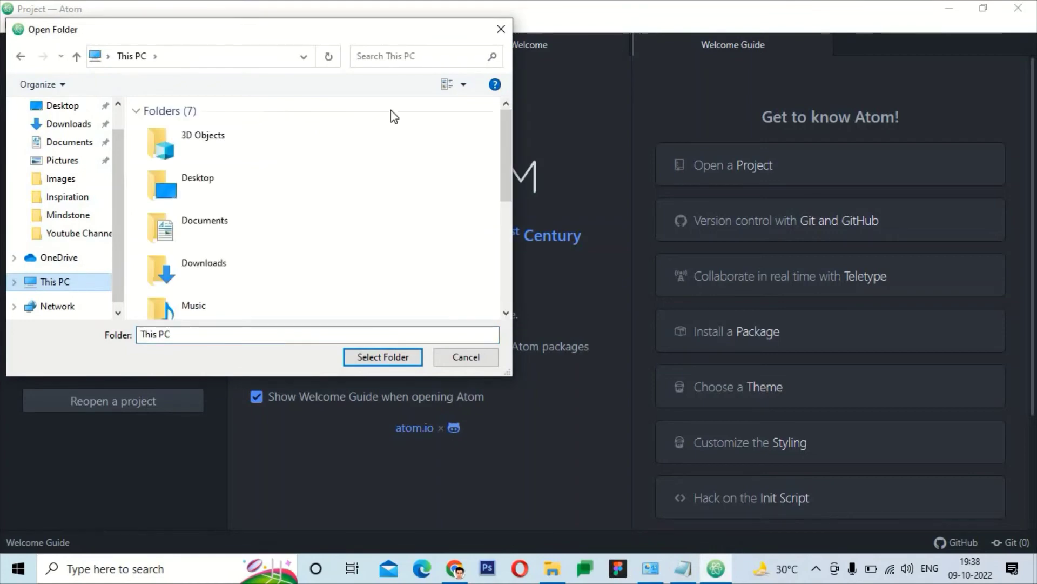
scroll(497, 222, "down", 5)
double_click(216, 242)
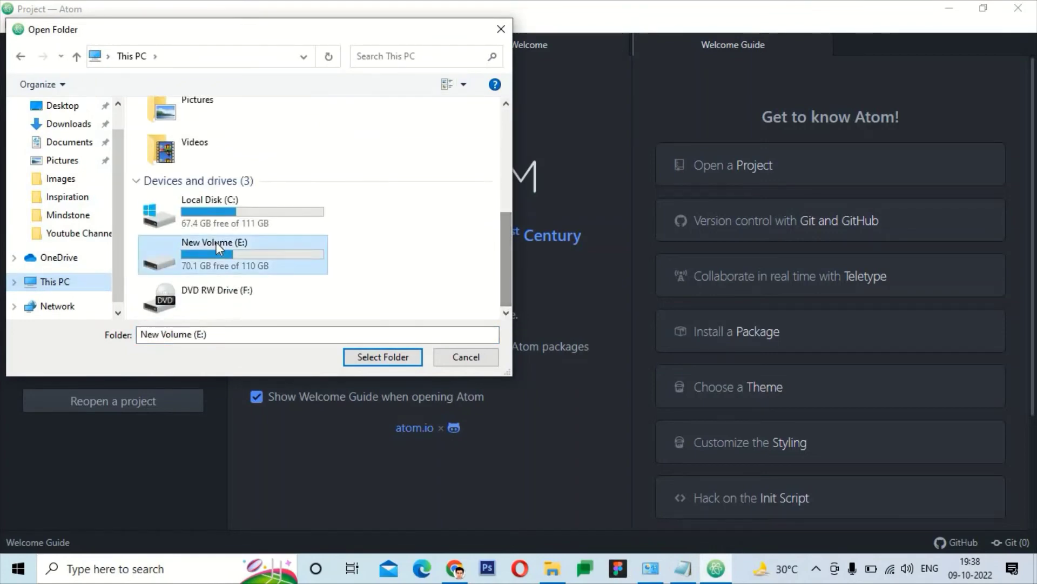
left_click(76, 56)
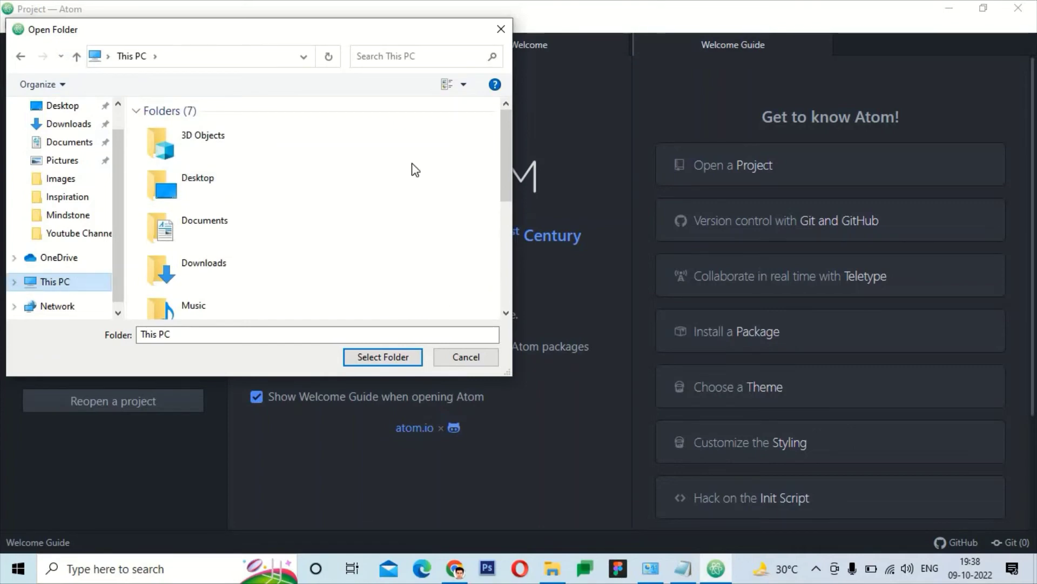
scroll(504, 138, "down", 2)
scroll(239, 213, "down", 3)
double_click(239, 213)
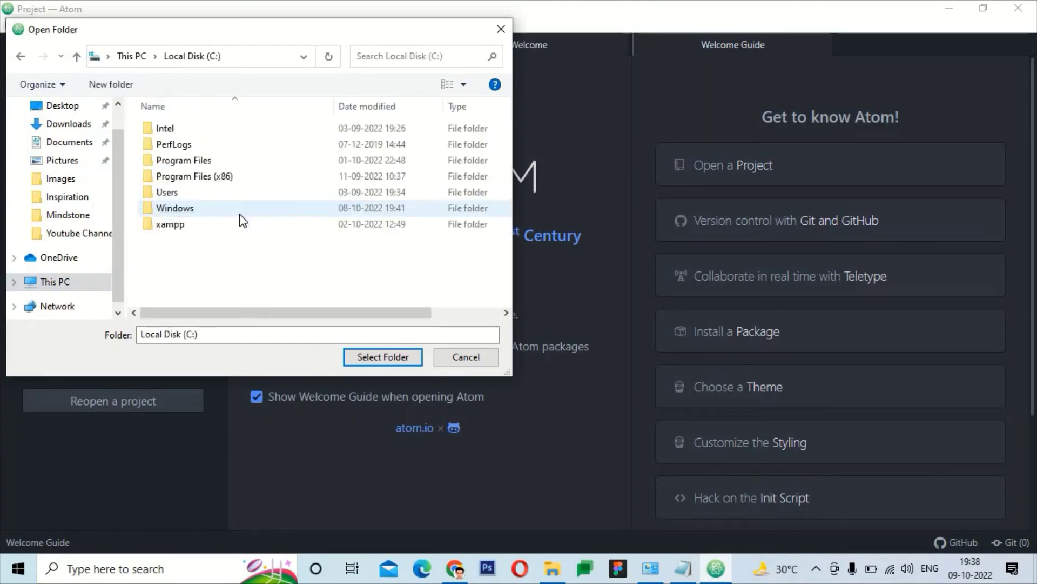
double_click(213, 224)
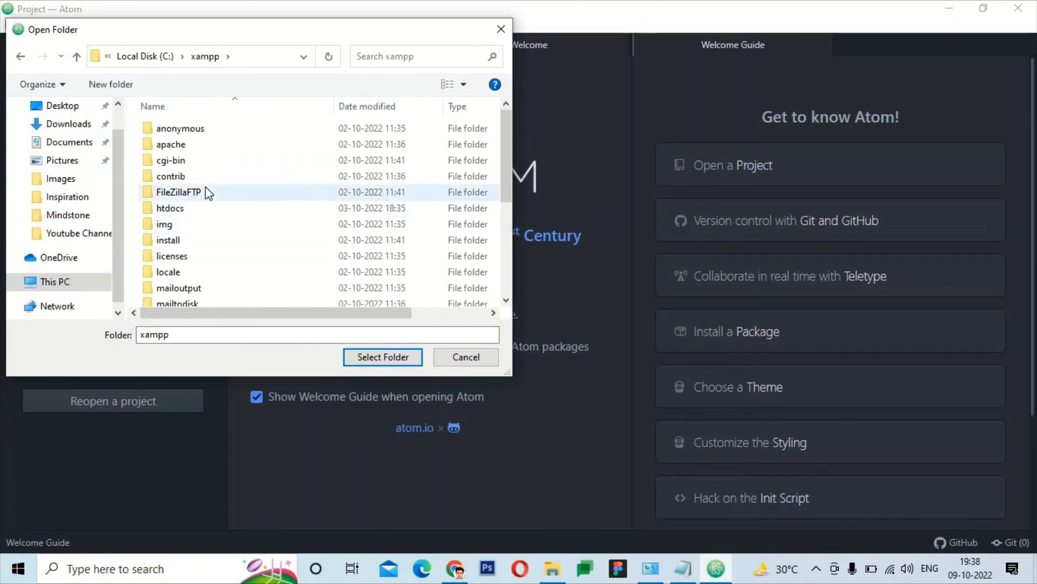
double_click(209, 208)
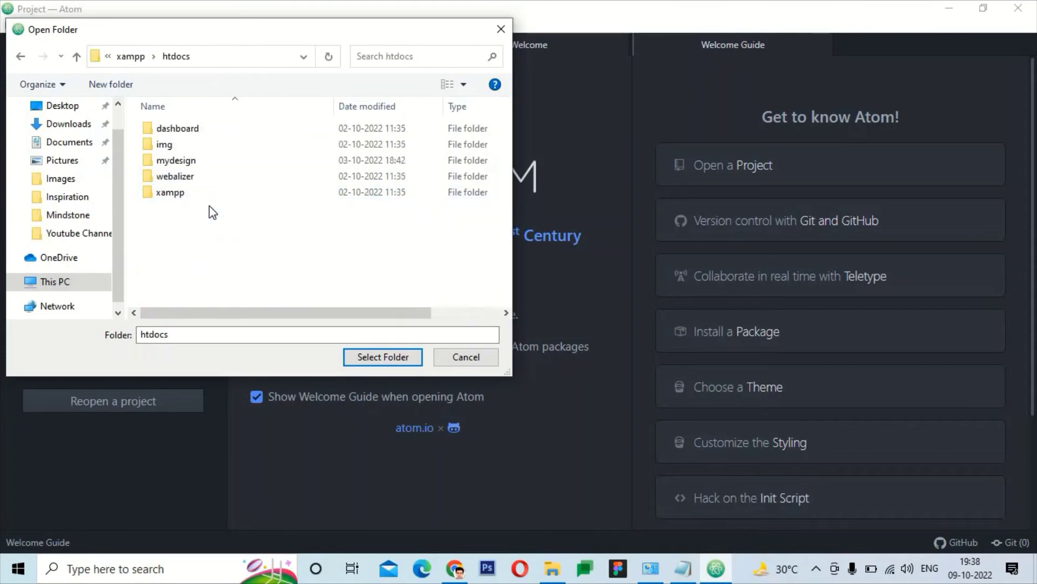
left_click(194, 157)
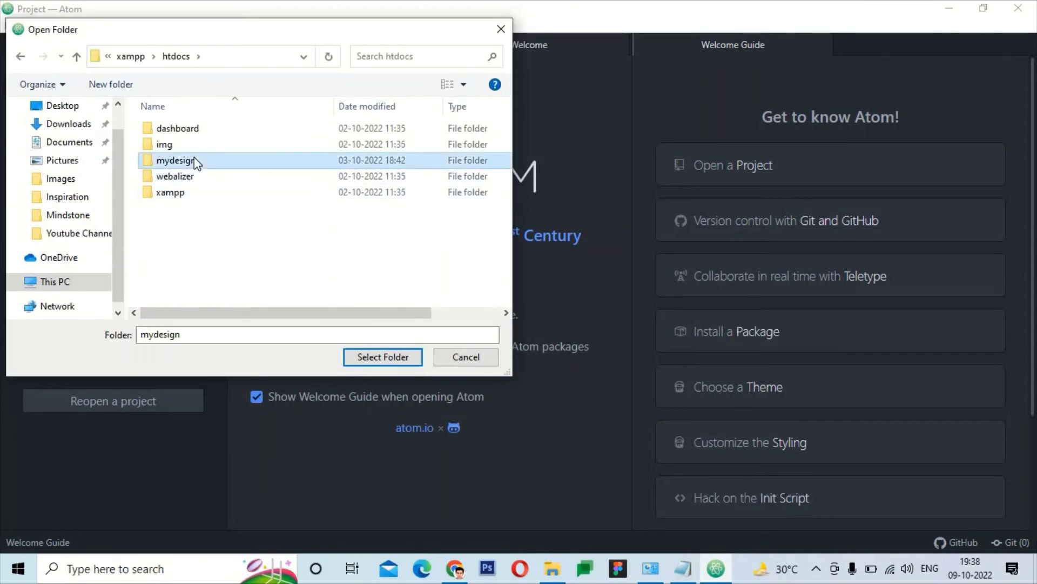
left_click(351, 357)
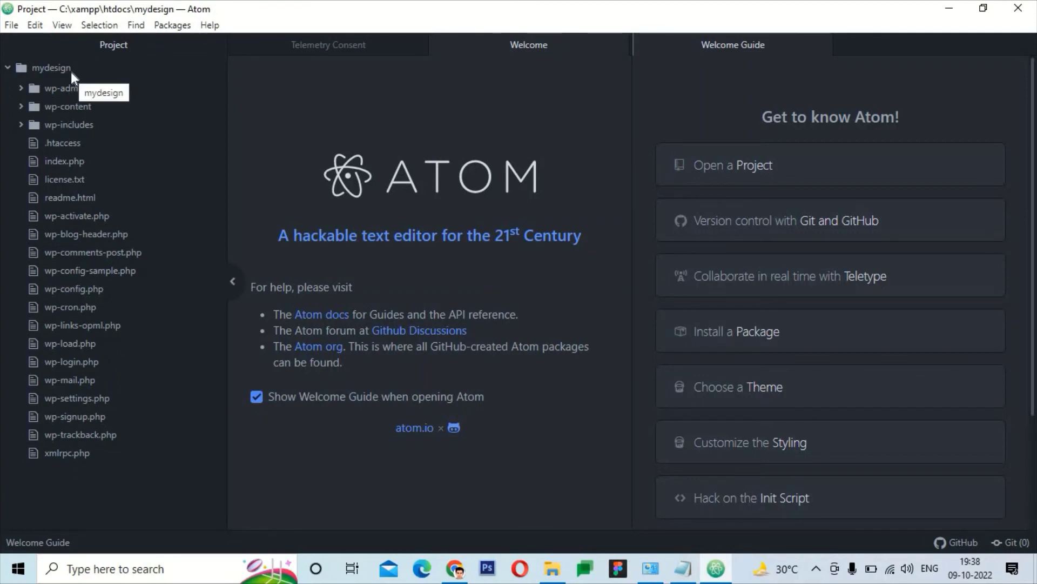
left_click(684, 569)
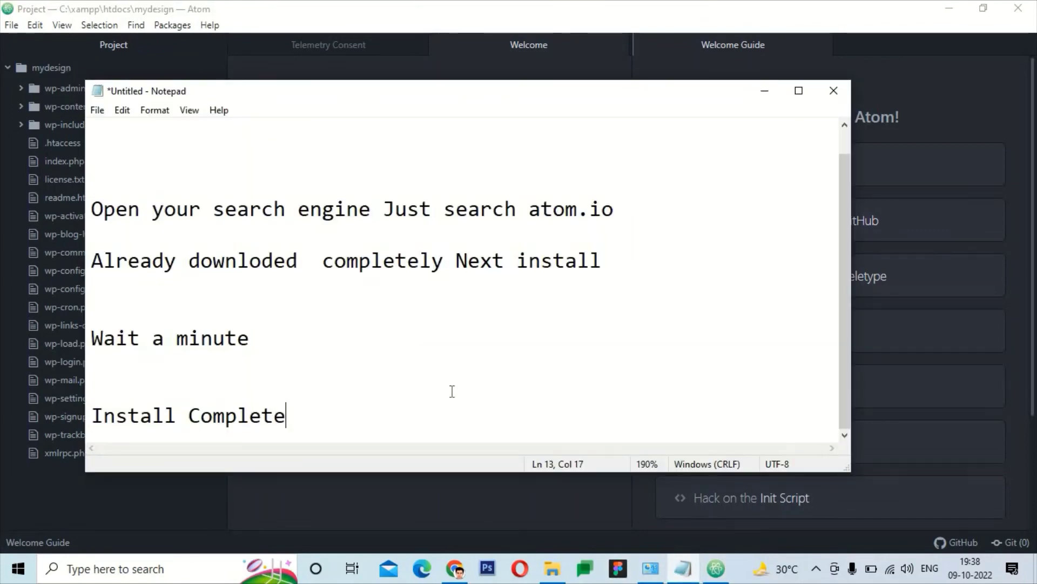
left_click(442, 18)
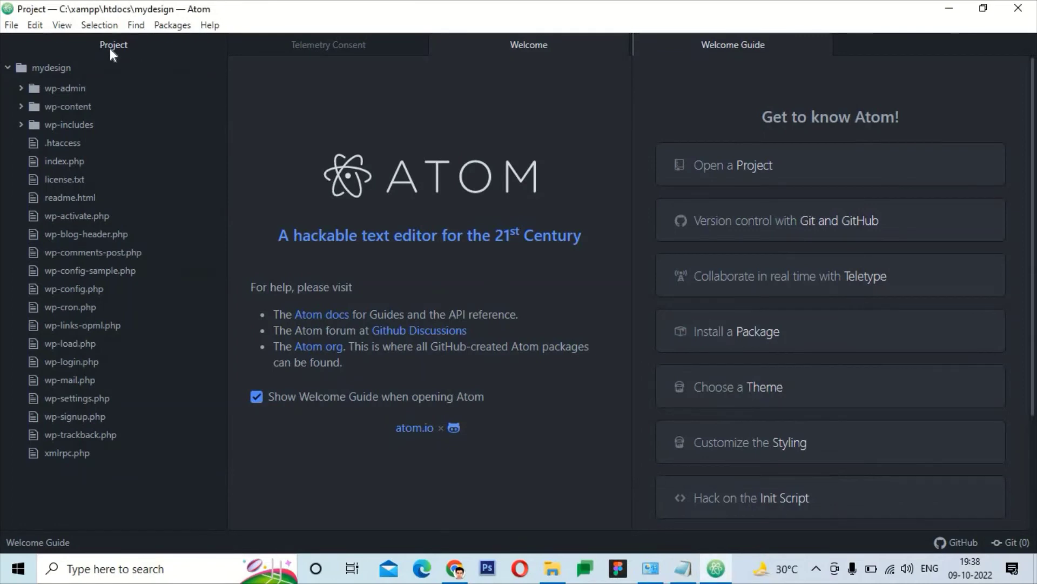
- Create a new file in Atom and enter the tag "<html>" on its first line
left_click(12, 29)
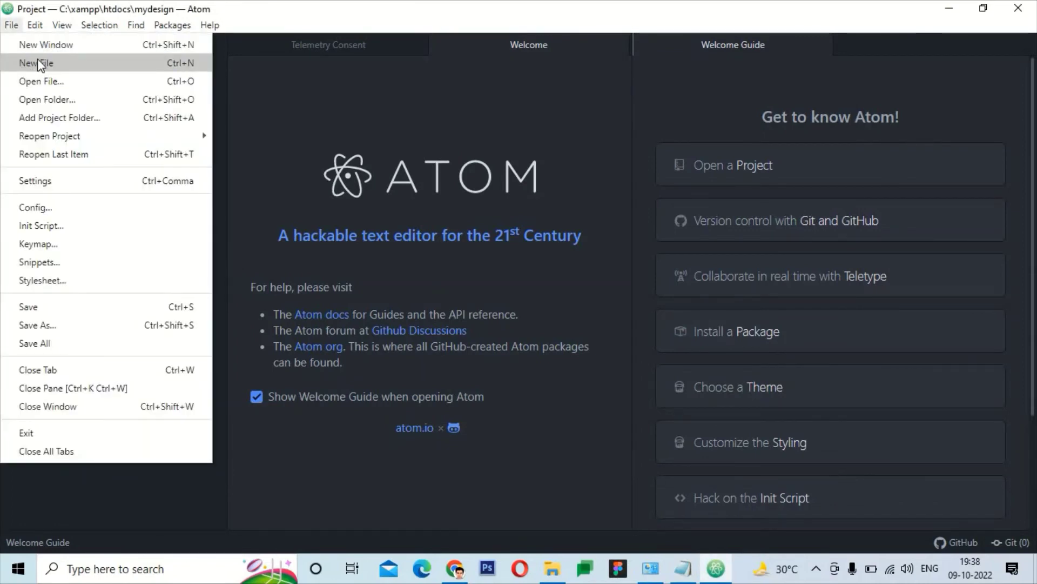
left_click(37, 59)
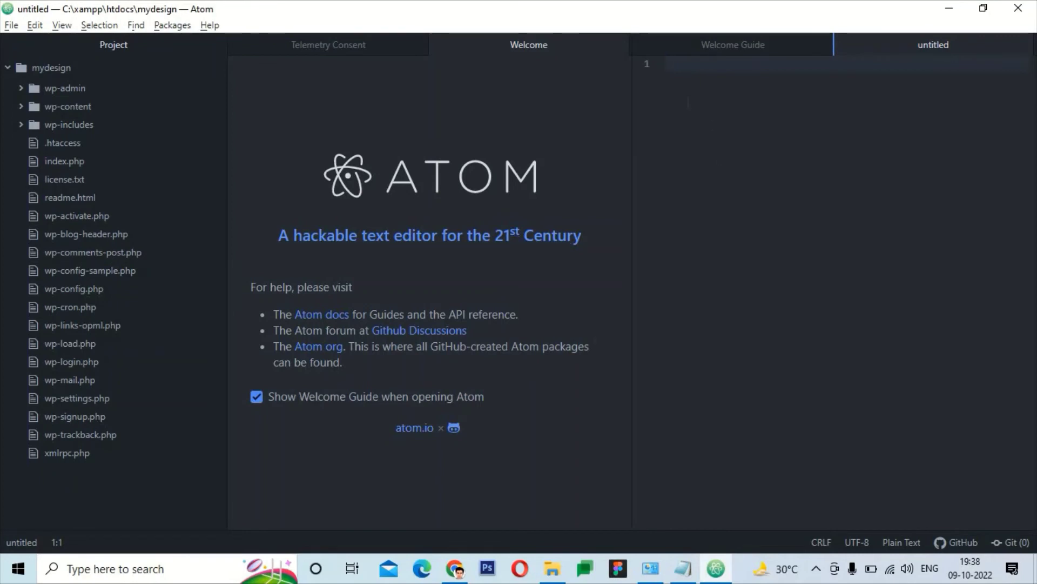
key("Left")
type("HT")
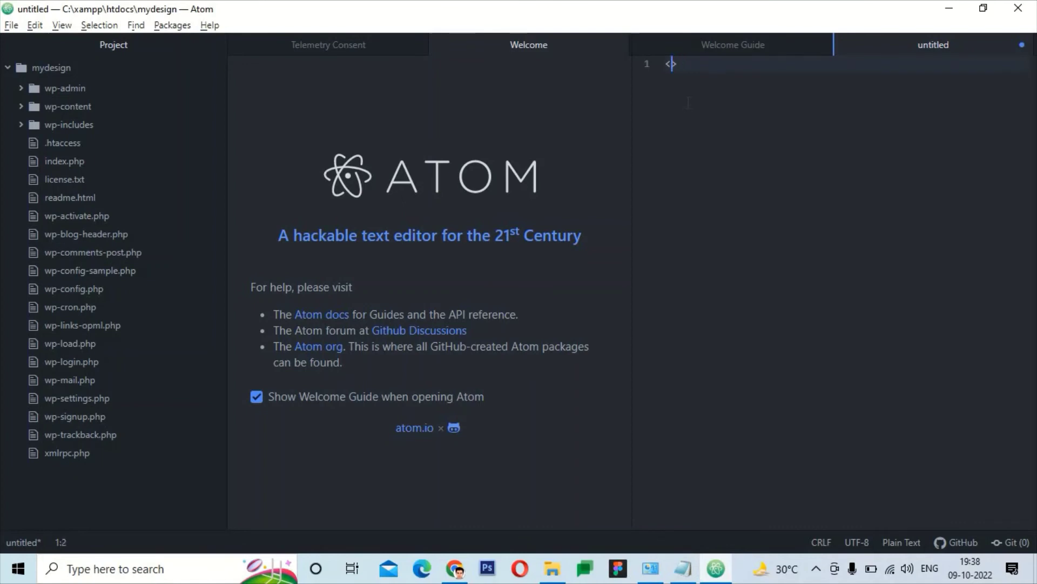
type("ht,m")
key("BackSpace")
type("ml")
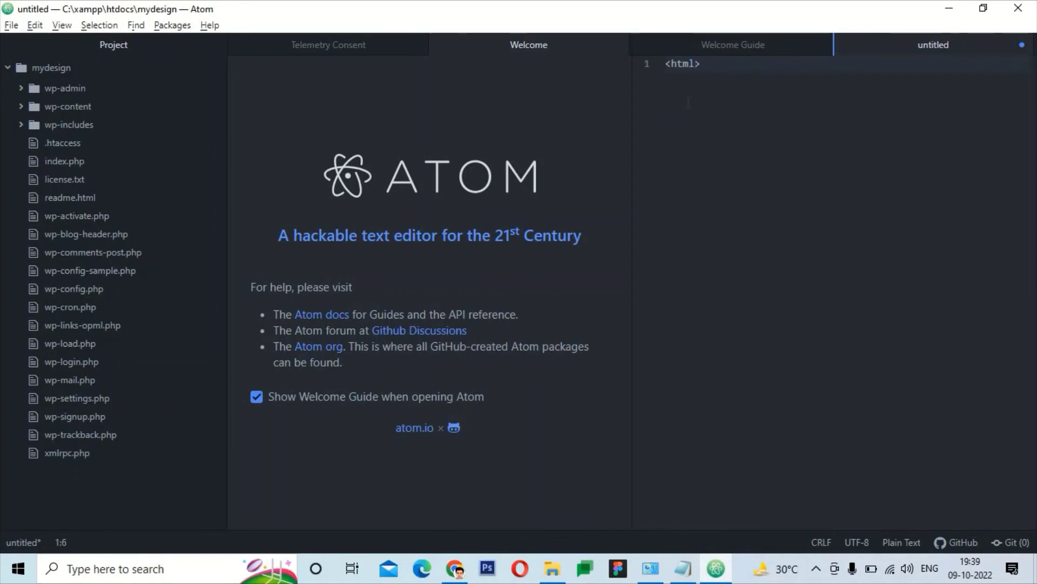
key("Right")
- Close the Telemetry Consent, Welcome and Welcome Guide pages, keeping only the untitled file open
left_click(348, 49)
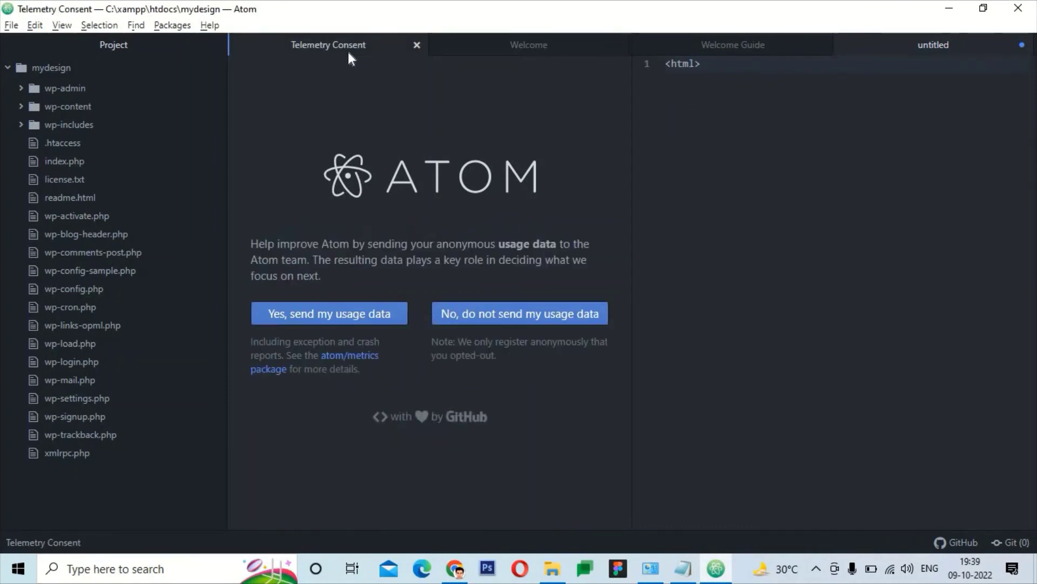
left_click(416, 45)
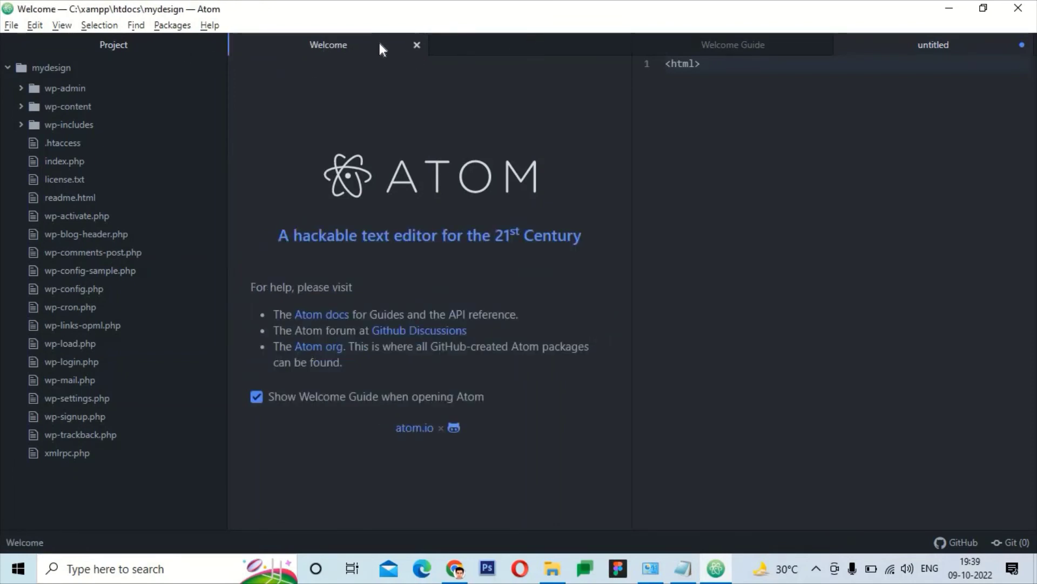
left_click(417, 45)
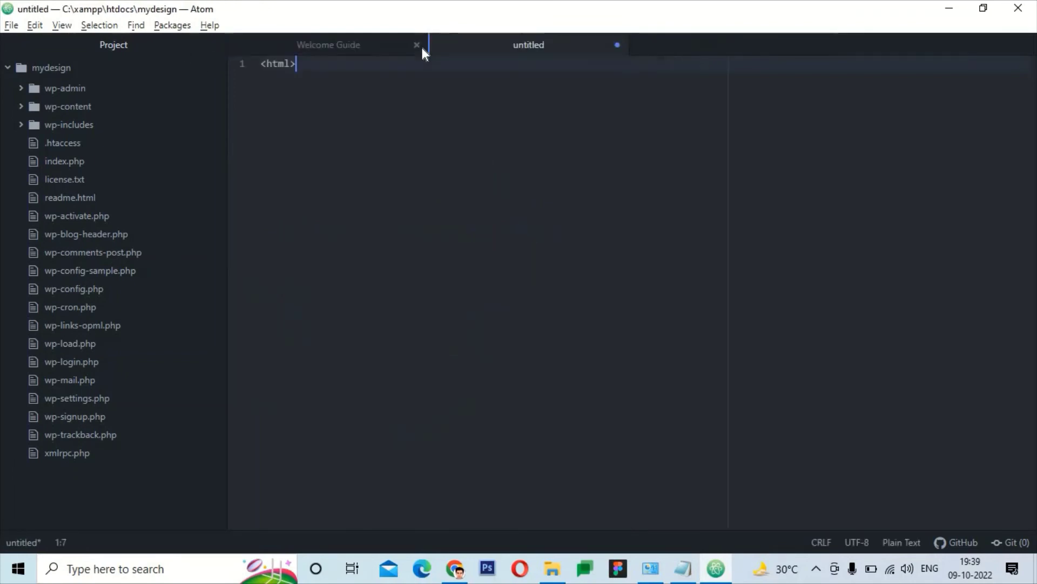
left_click(365, 43)
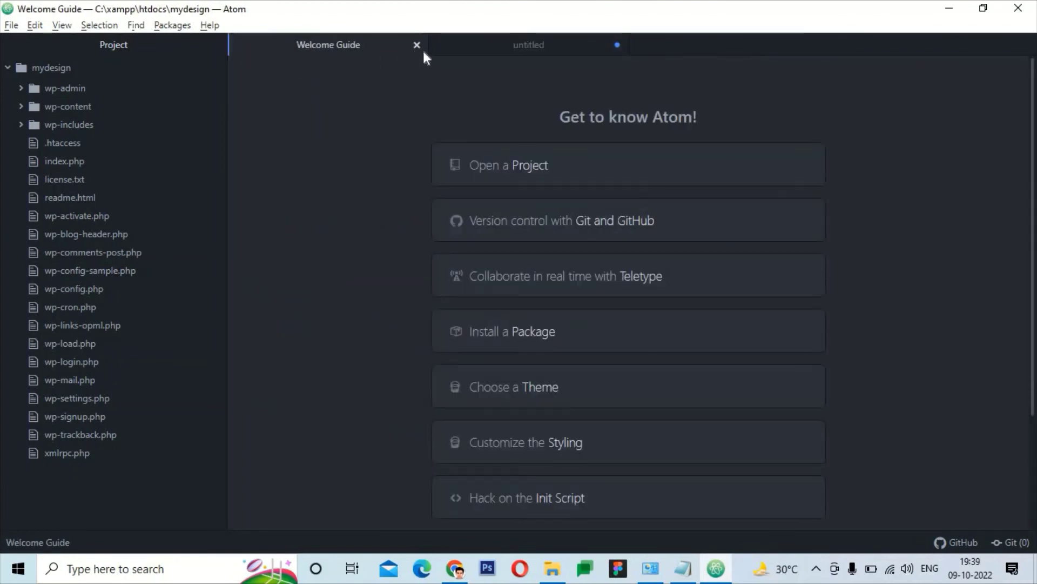
left_click(491, 47)
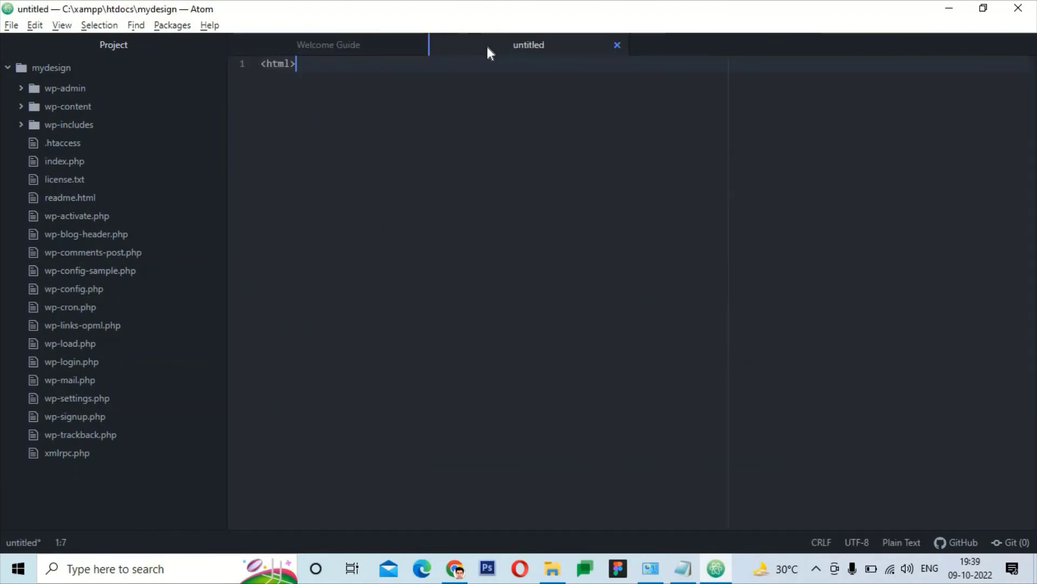
left_click(411, 42)
left_click(418, 43)
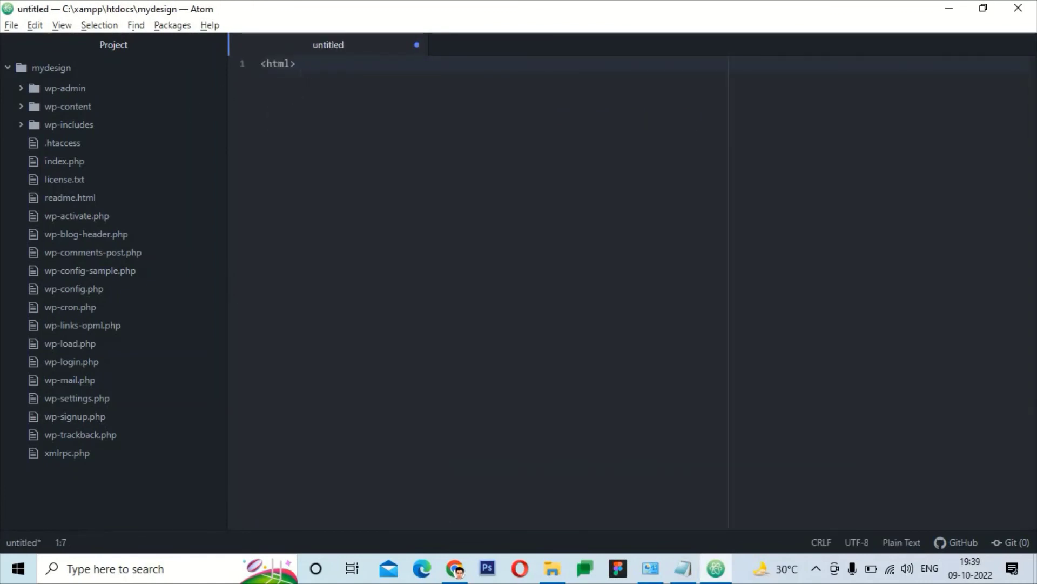
- Add three new lines below the "<html>" tag in the untitled file
key("shift+Home")
triple_click(335, 152)
left_click(319, 85)
key("Return")
key("Return")
key("Return")
- Switch to Notepad and add "Thanks for watching this I hope enjoy this" below "Install Complete", leaving three blank lines between them
left_click(684, 568)
key("Return")
key("Return")
key("Return")
key("Return")
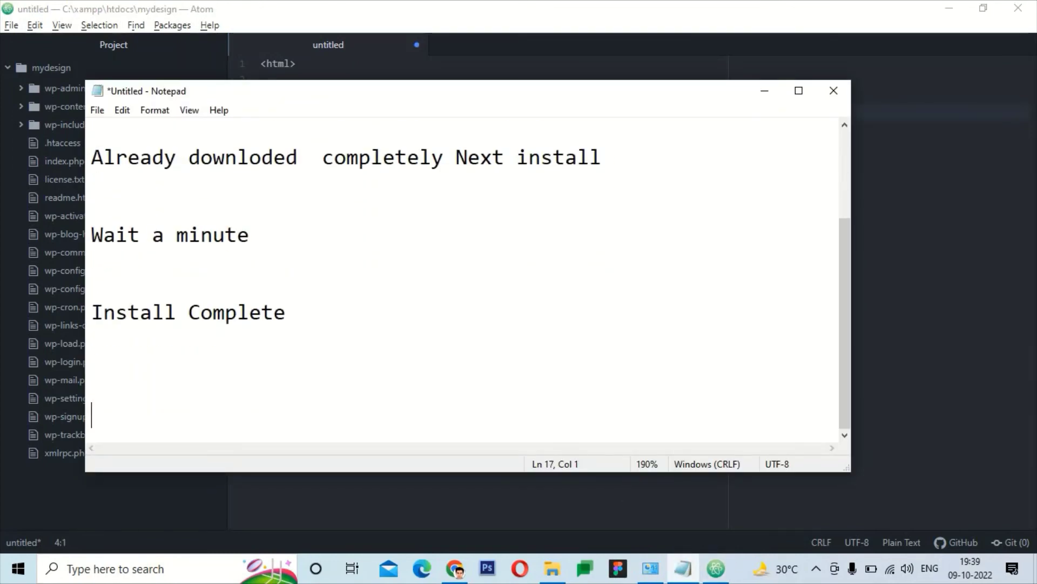
type("Thanks ")
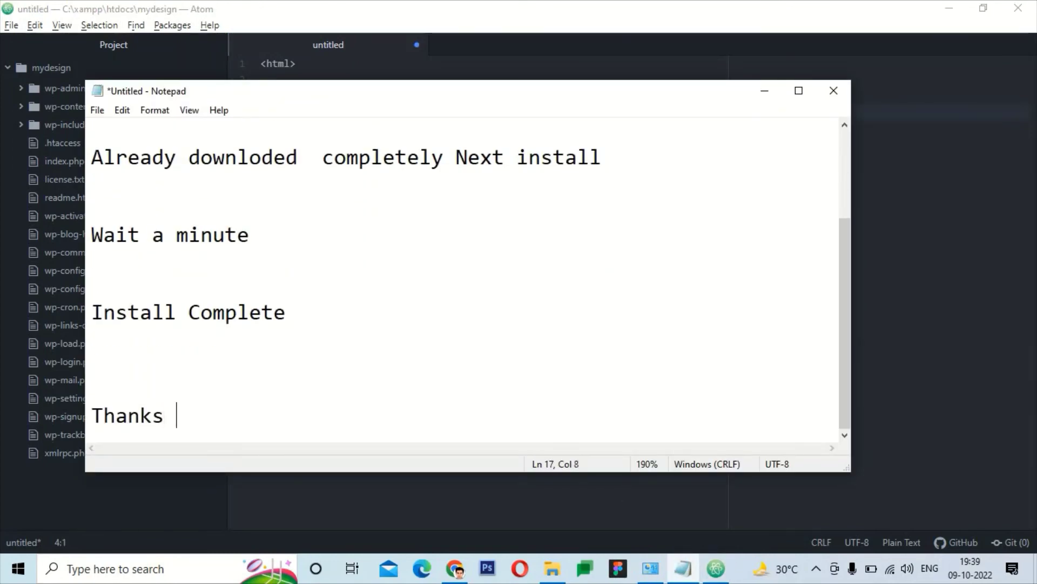
type("for wa")
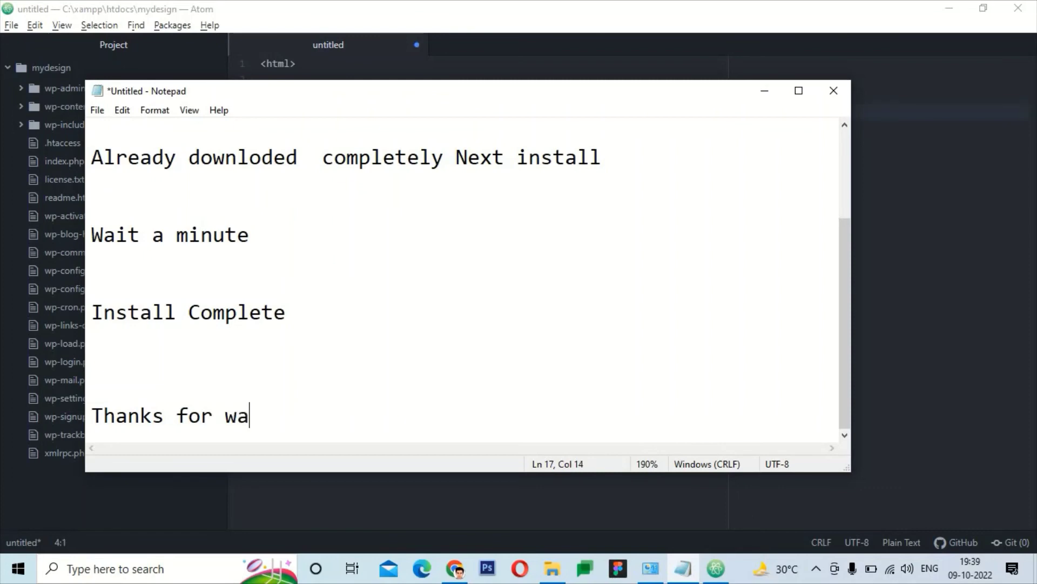
type("tching ")
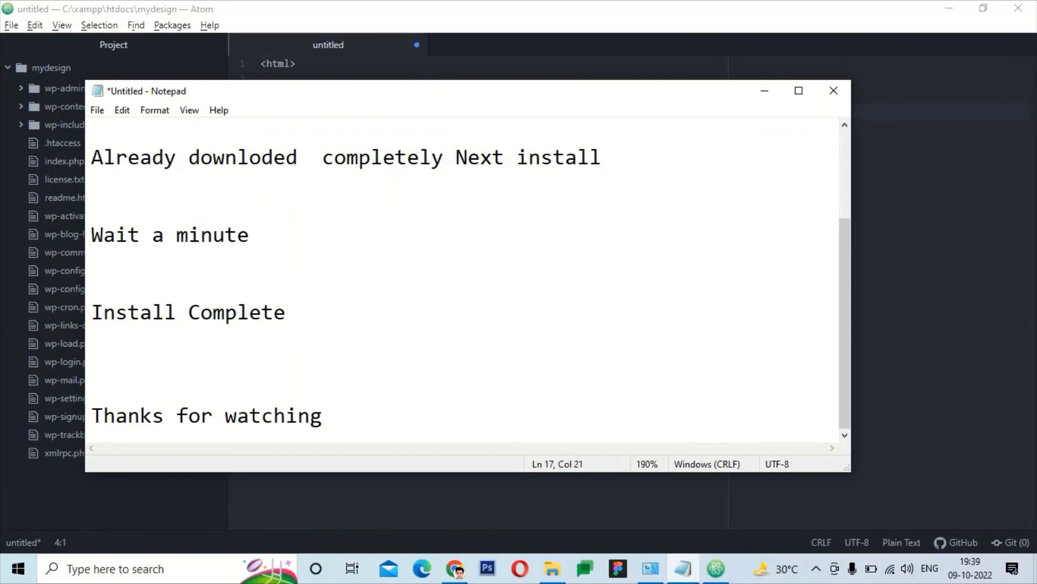
type("this I hope ")
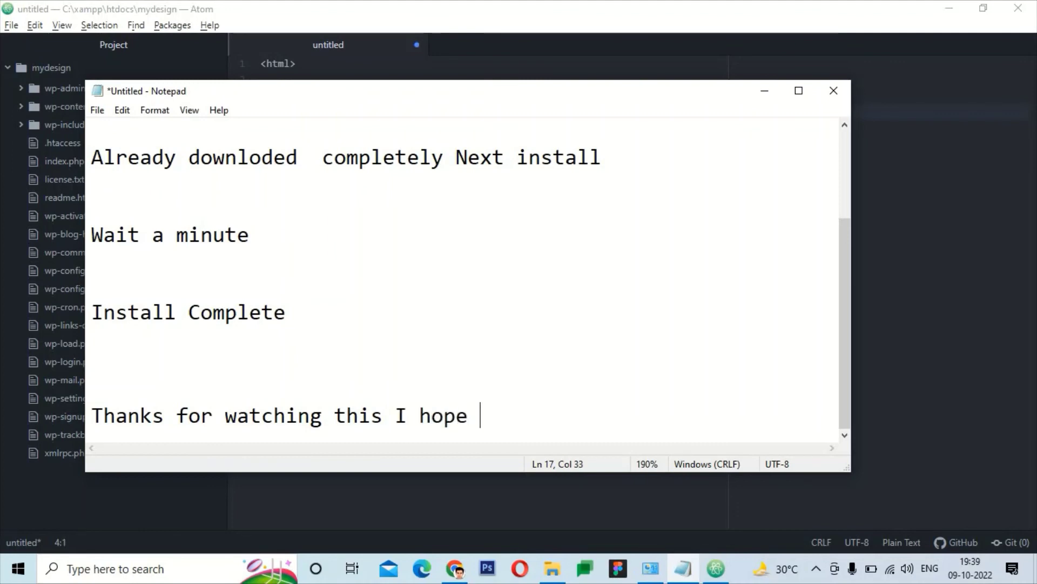
type("enjoy ")
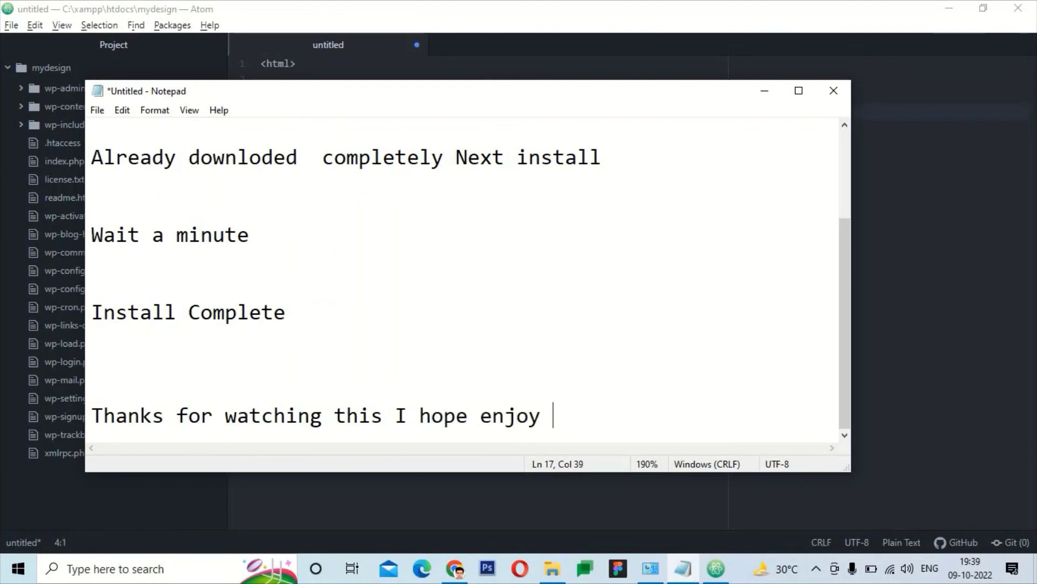
type("this")
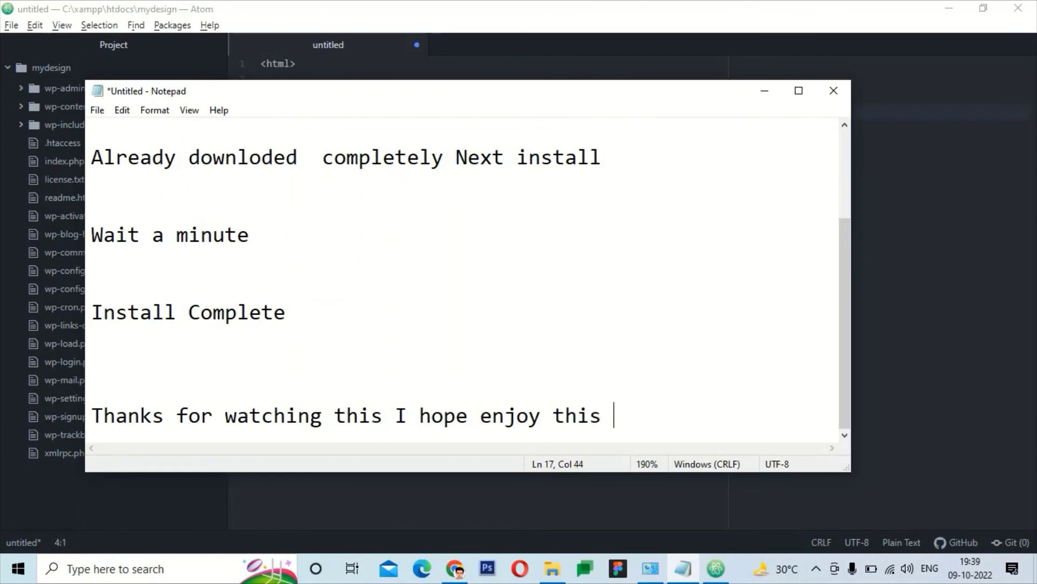
- Add the line "Please Like, Share & subscribe" below the thank-you line, leaving one blank line between them
key("Return")
key("Return")
type("p[")
key("BackSpace")
key("BackSpace")
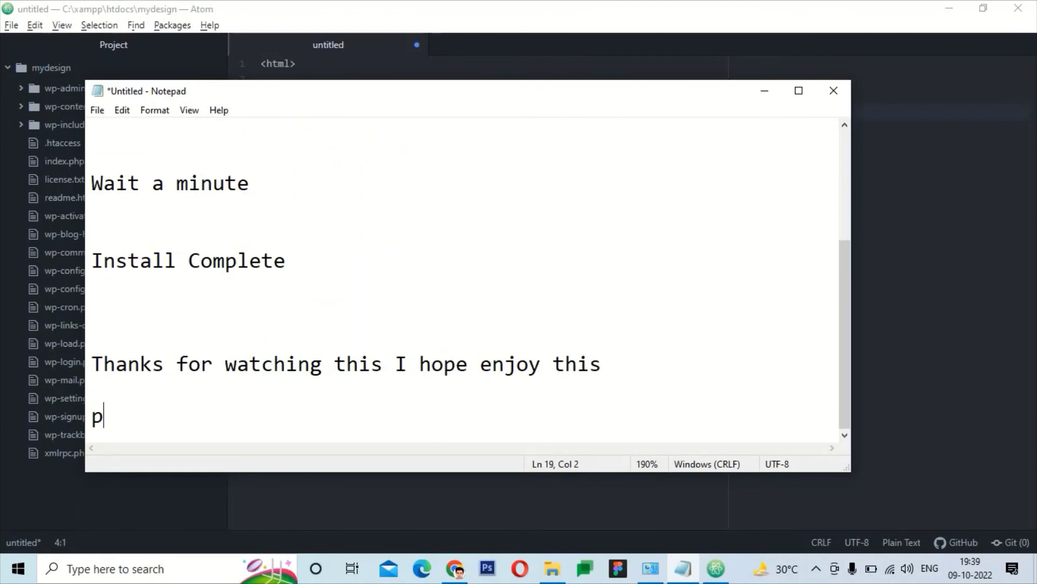
type("Please Like ")
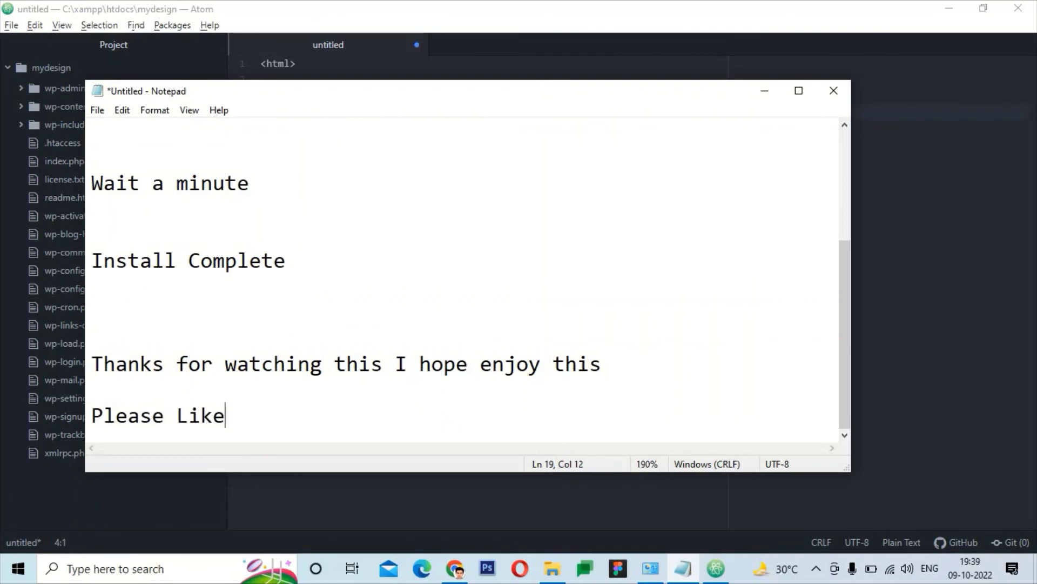
type(", Share")
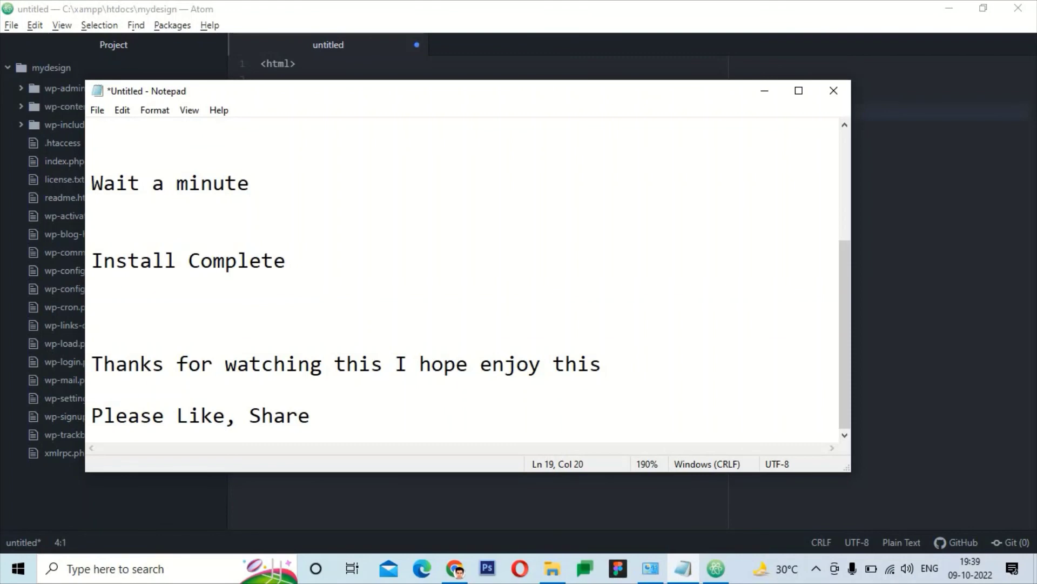
type(" & subscrib")
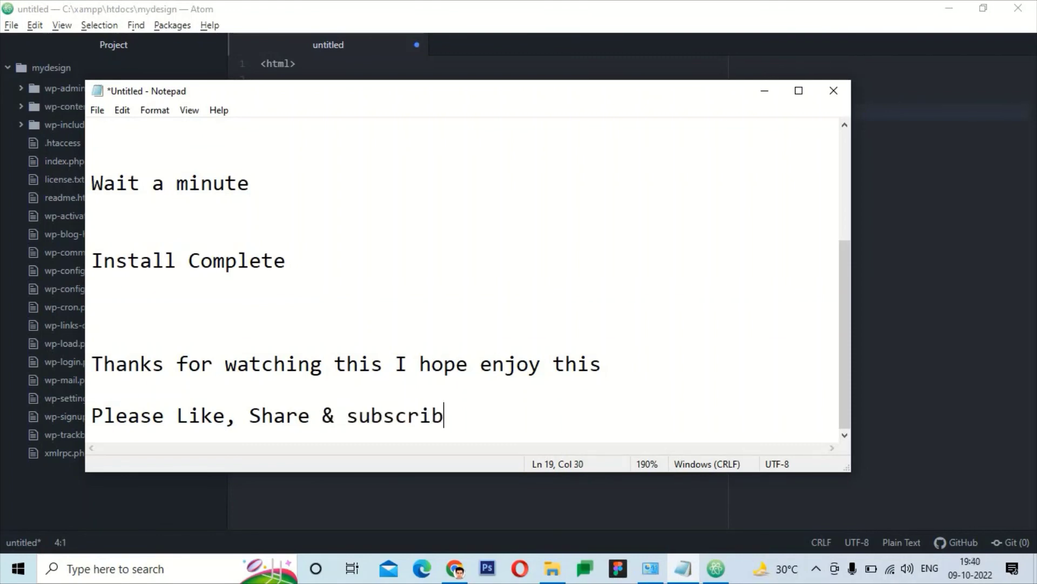
key("BackSpace")
type("be")
- Add the closing line "See you again next video" below the "Please Like, Share & subscribe" line, leaving two blank lines between them
key("Return")
key("Return")
key("Return")
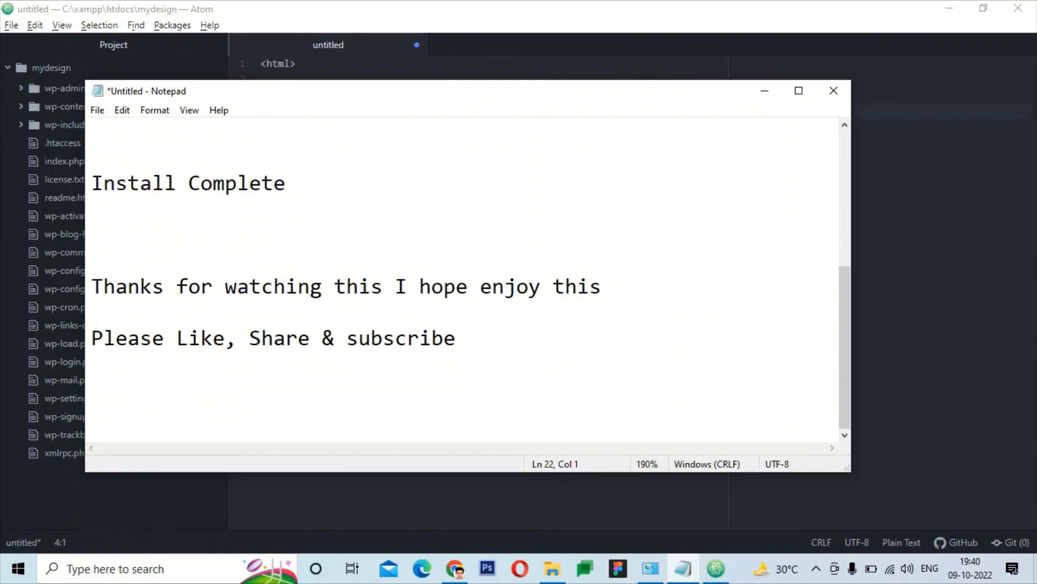
type("See you ")
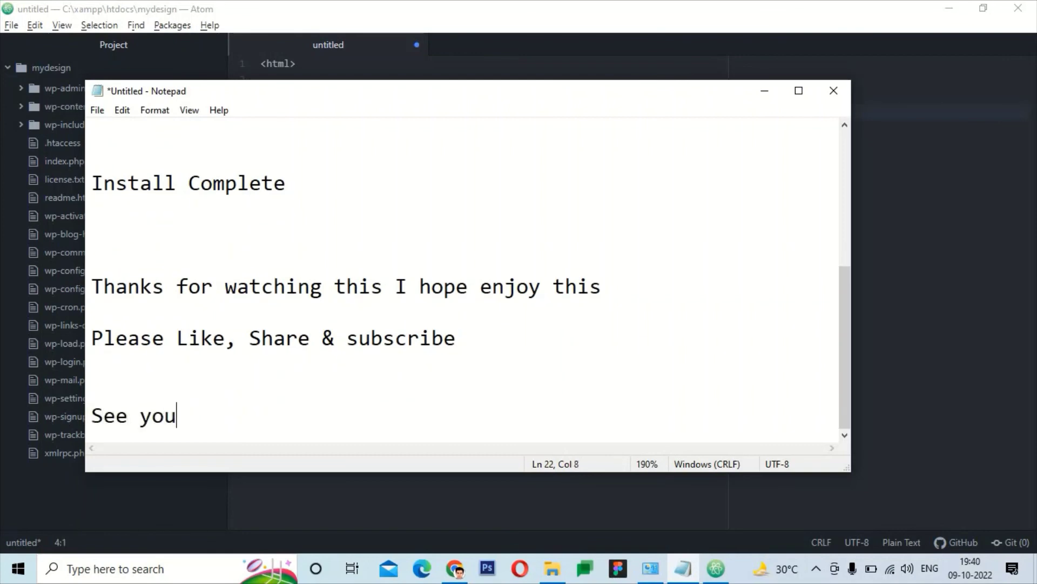
type("agai")
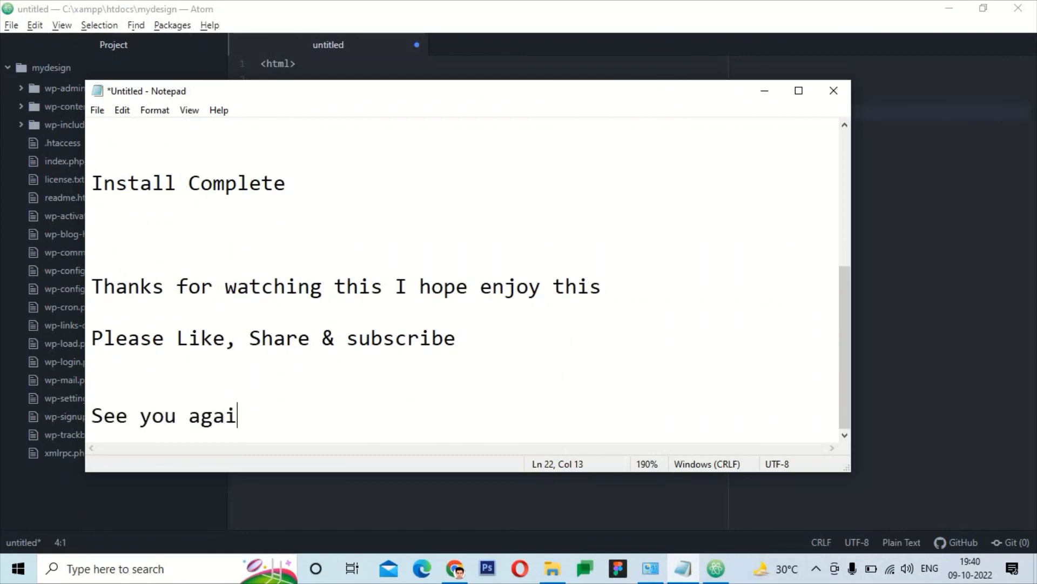
type("n next ")
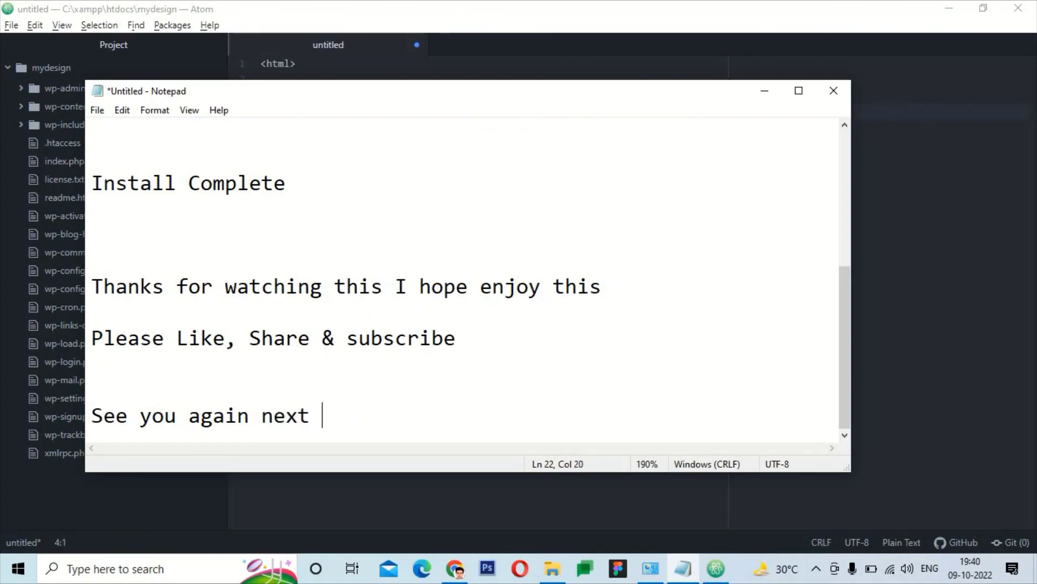
type("video")
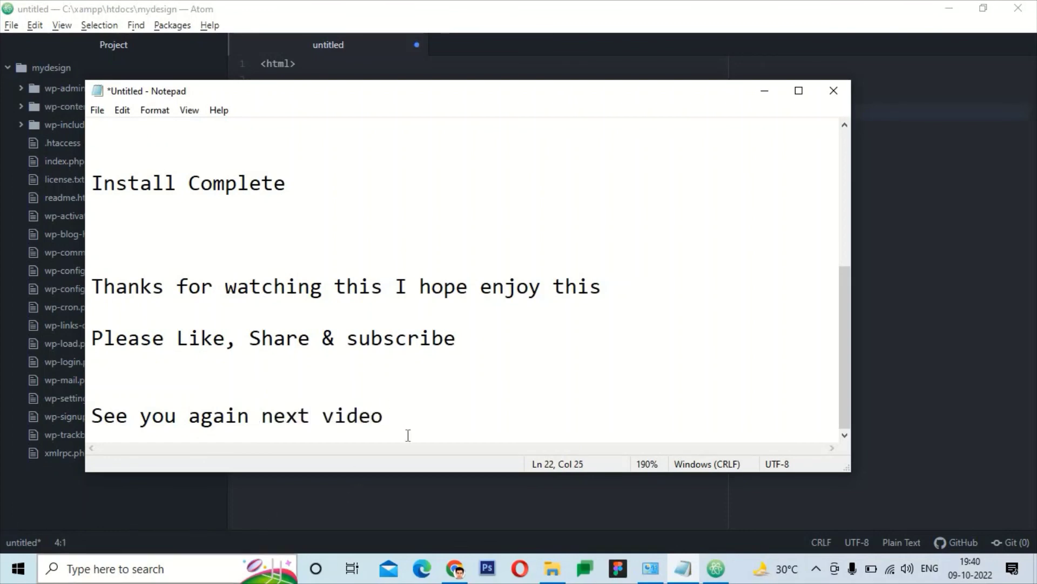